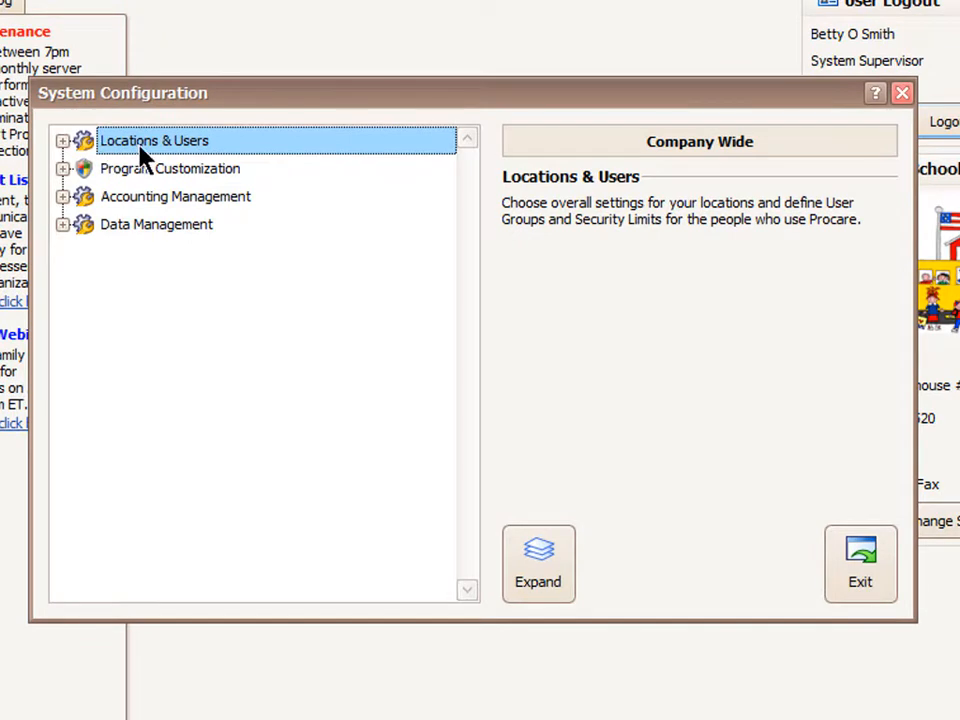
Step: Open the Employee Data options of the Southern Oregon region from the Regions & Schools configuration
left_click(62, 141)
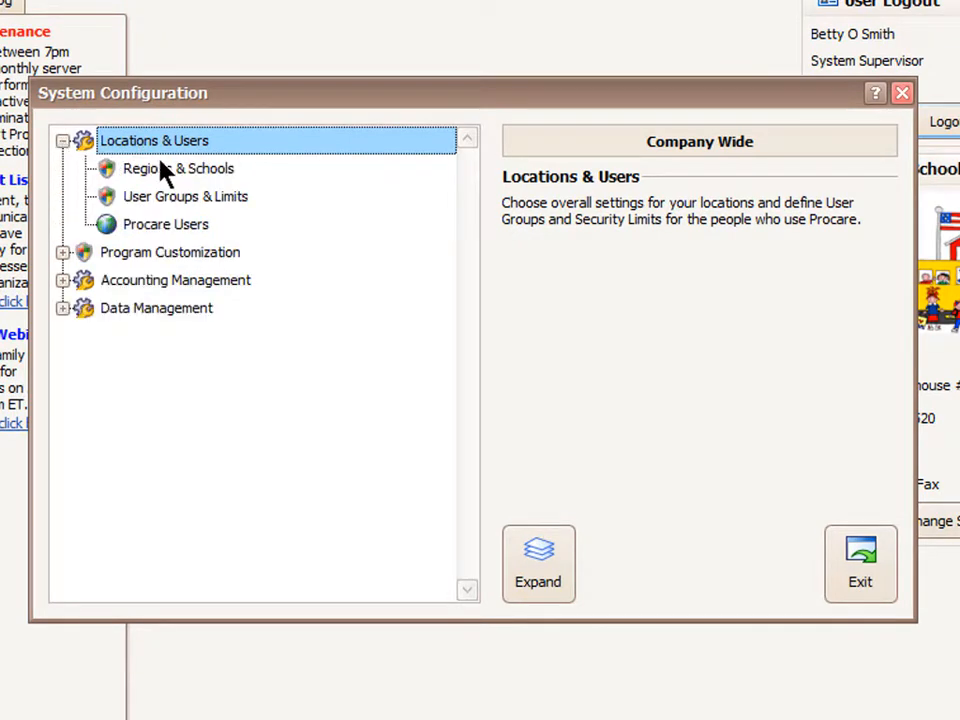
double_click(239, 170)
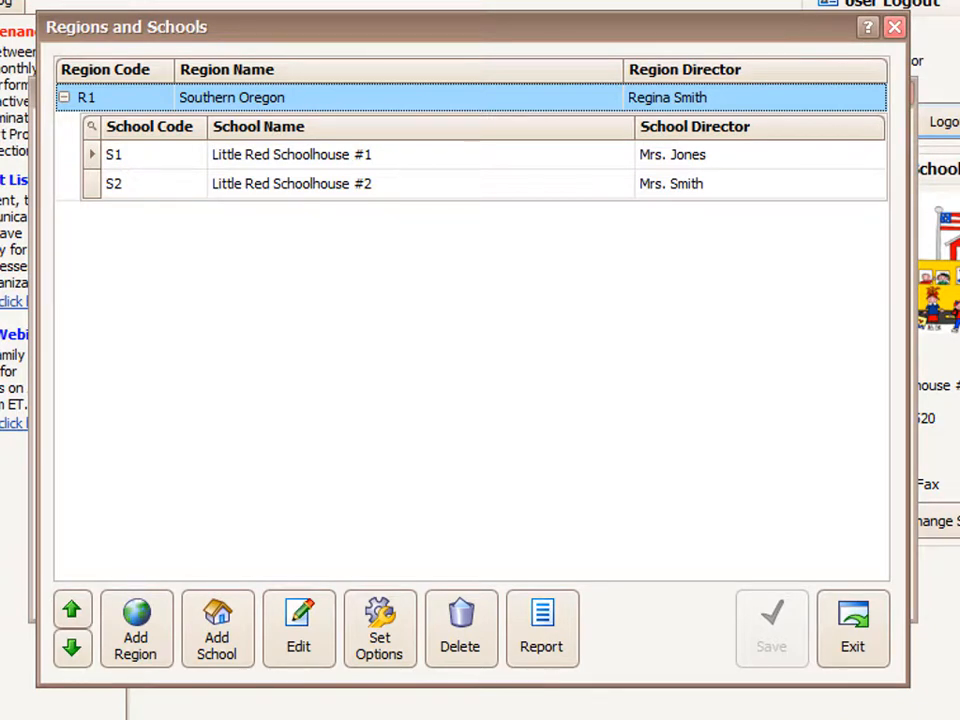
left_click(391, 657)
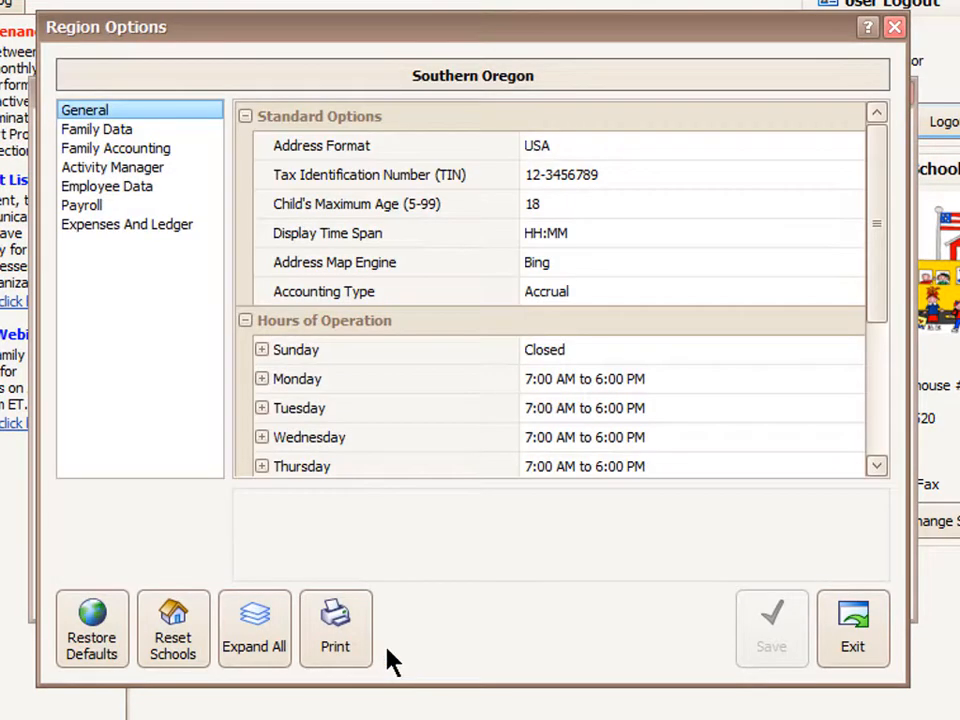
left_click(140, 186)
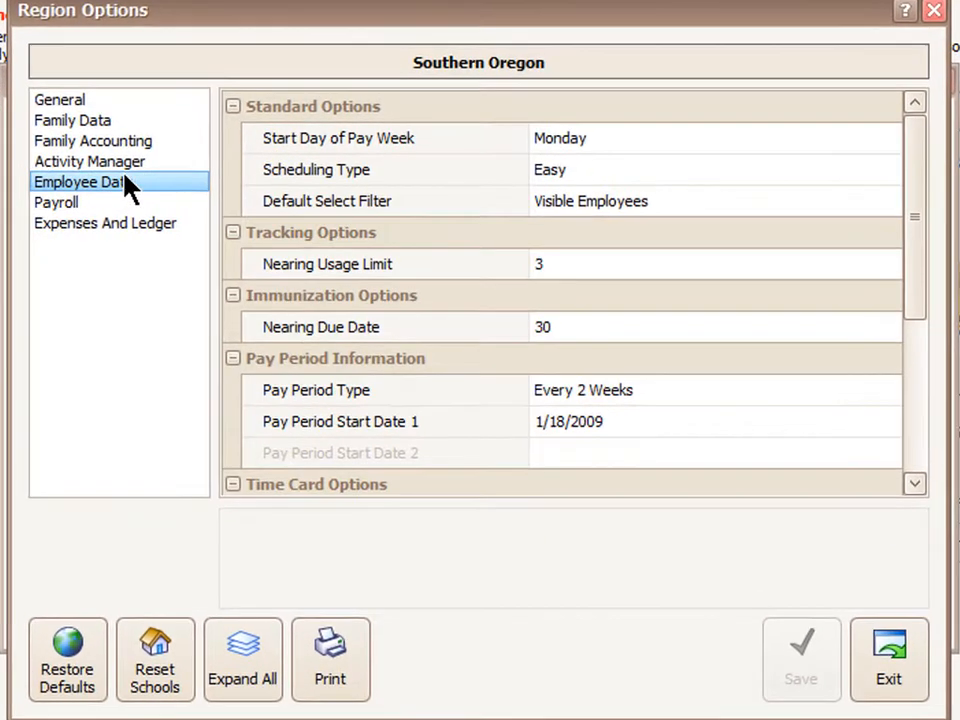
Step: Examine the available choices for Start Day of Pay Week and Scheduling Type, keeping the current selections
left_click(658, 140)
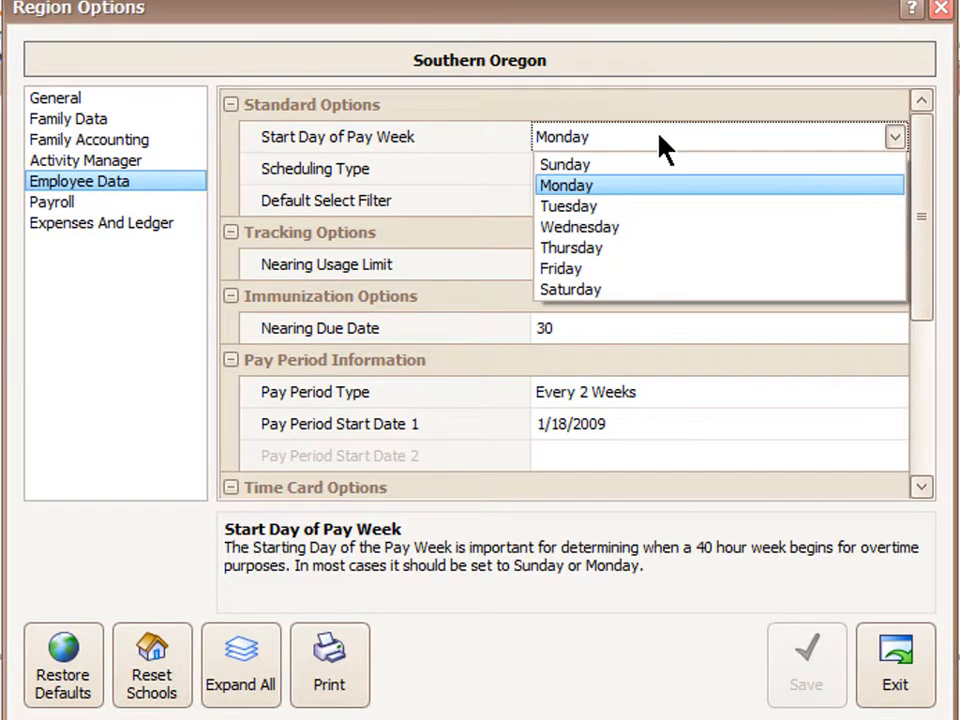
left_click(660, 148)
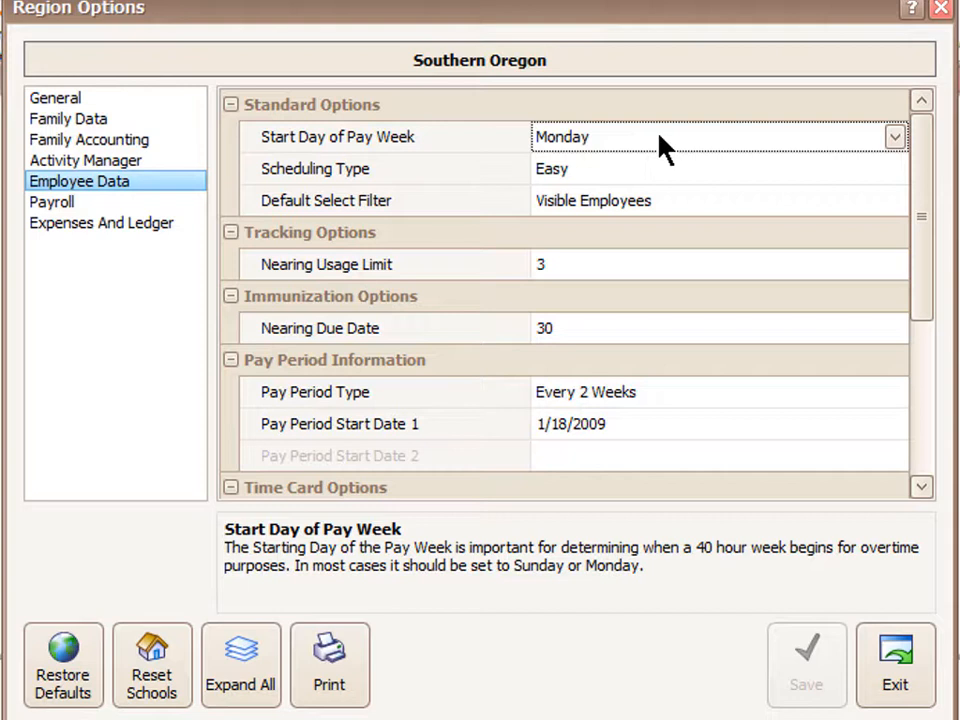
left_click(612, 168)
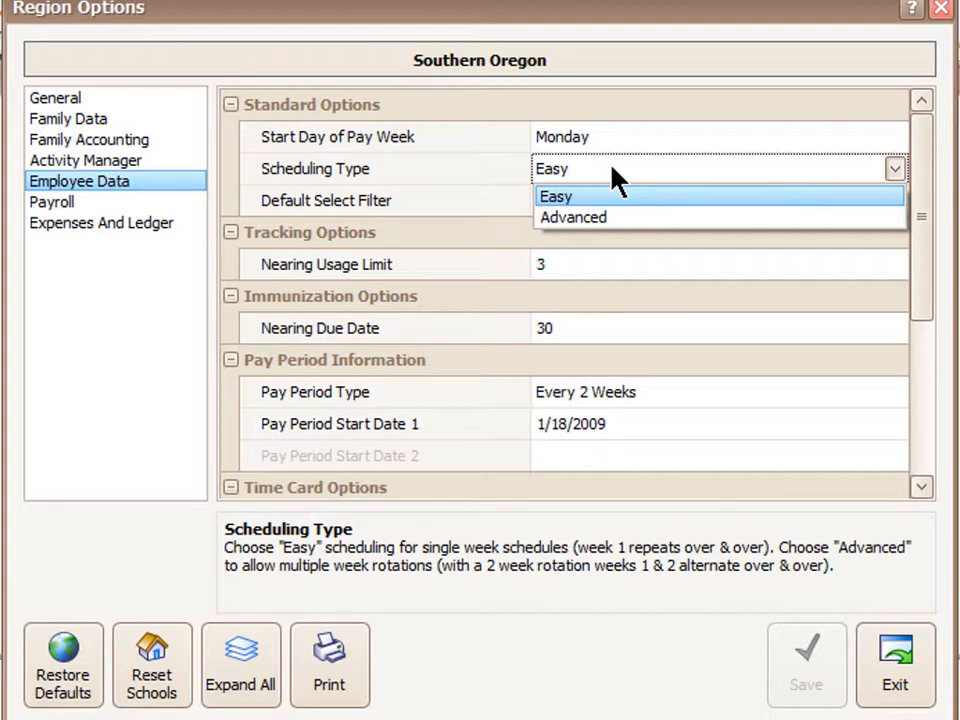
left_click(612, 168)
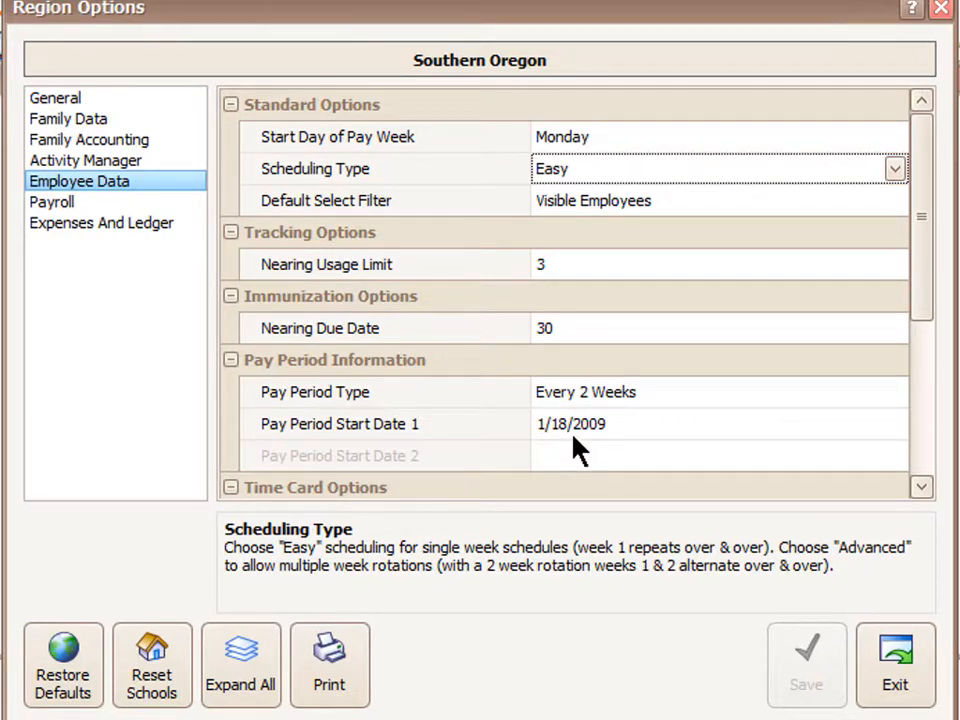
Step: Set Pay Period Start Date 1 to 1/4/2009 and save the region options
left_click(641, 424)
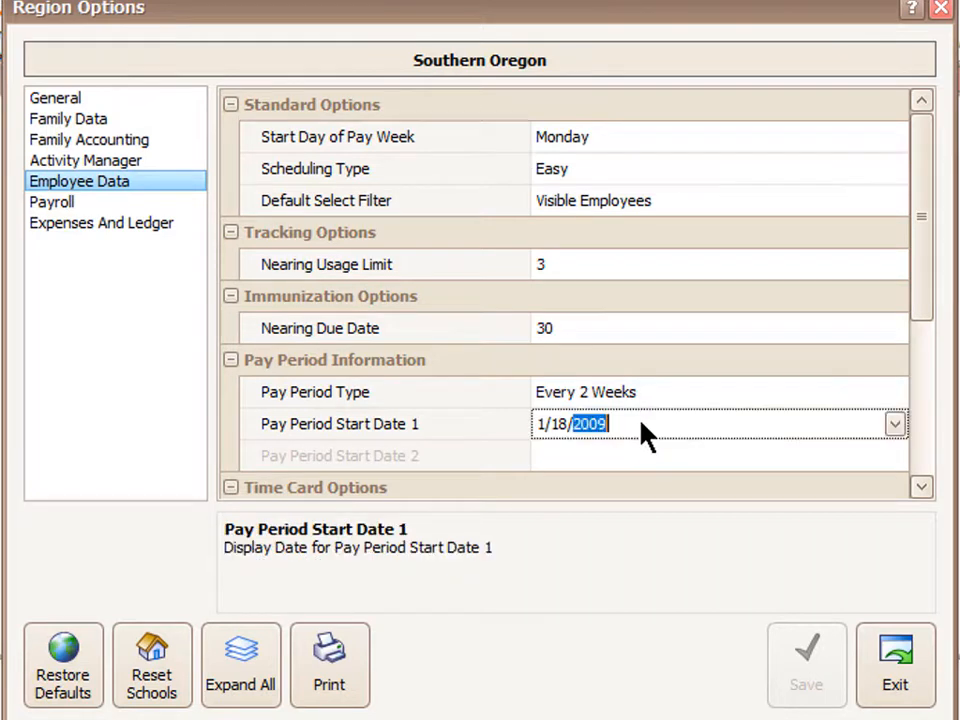
left_click(896, 425)
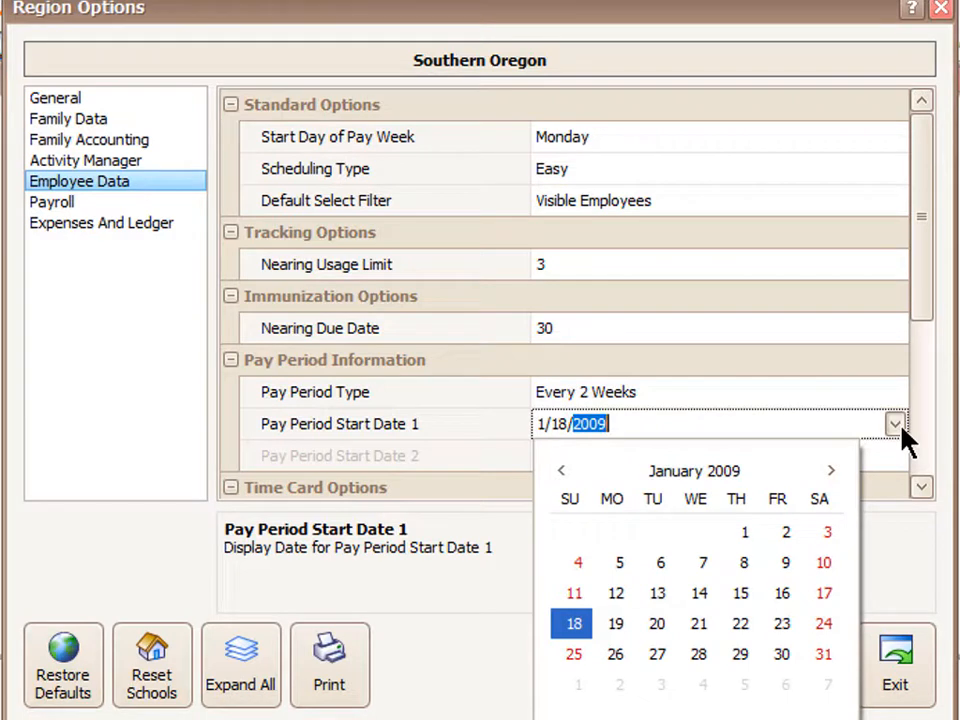
left_click(577, 564)
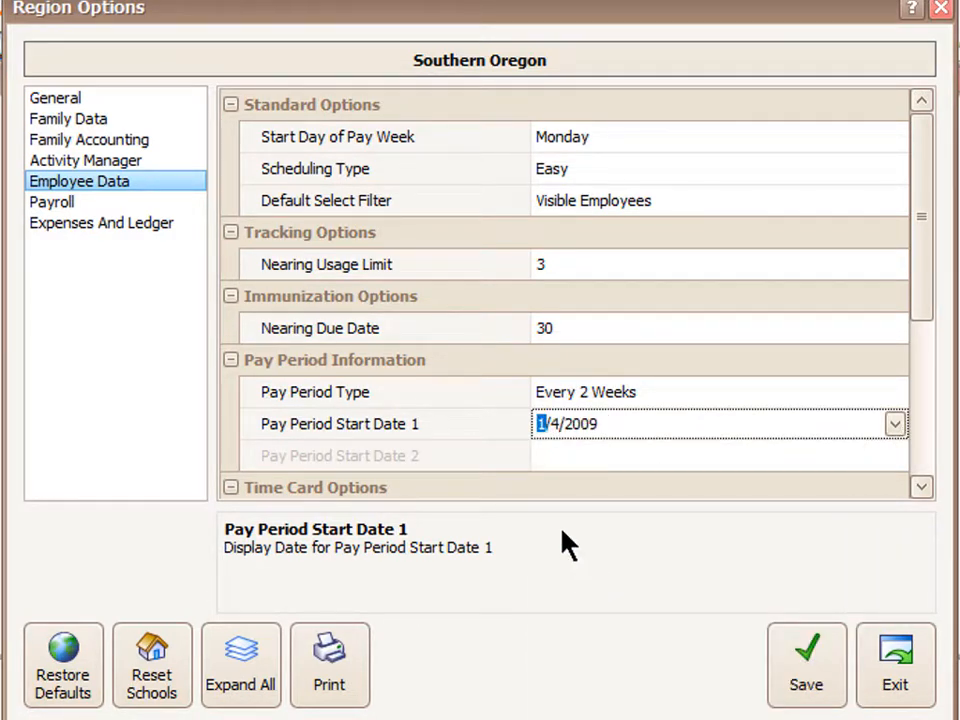
left_click(505, 418)
left_click(815, 674)
Step: Review the pay period start and end dates generated for the region, then close the review
left_click(480, 401)
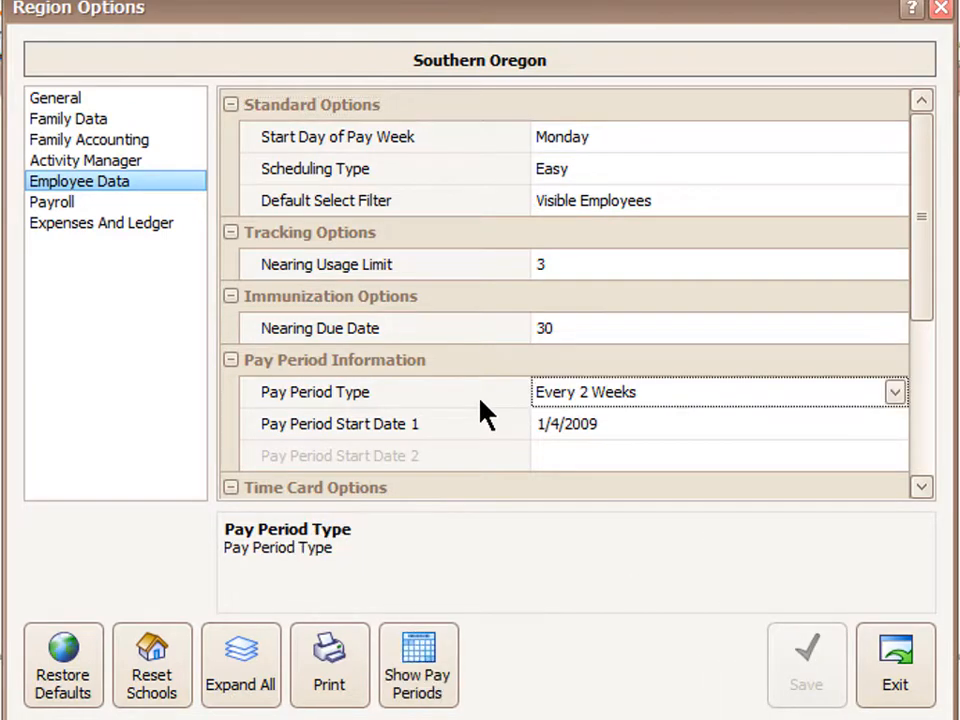
left_click(398, 684)
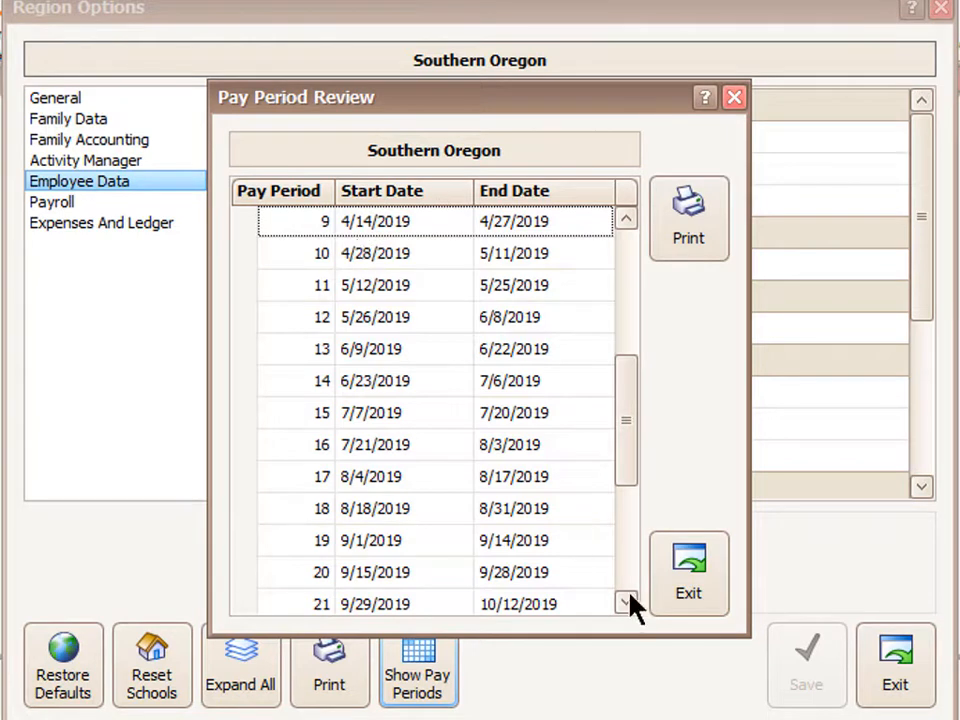
left_click(680, 597)
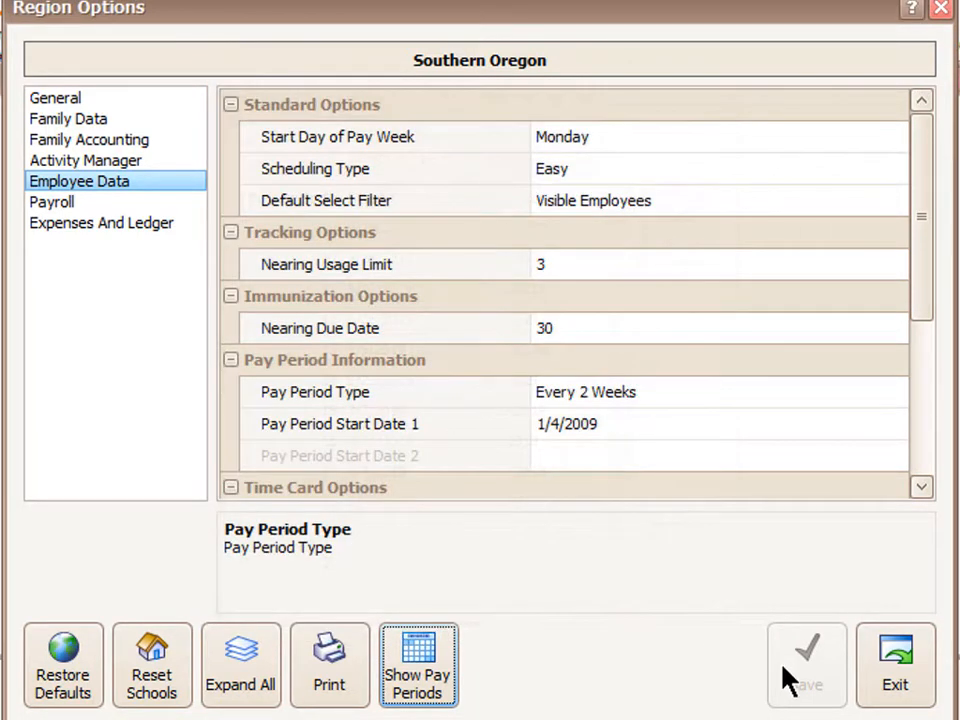
Step: Change Pay Period Start Date 1 to 1/11/2009 and save the region options
left_click(617, 429)
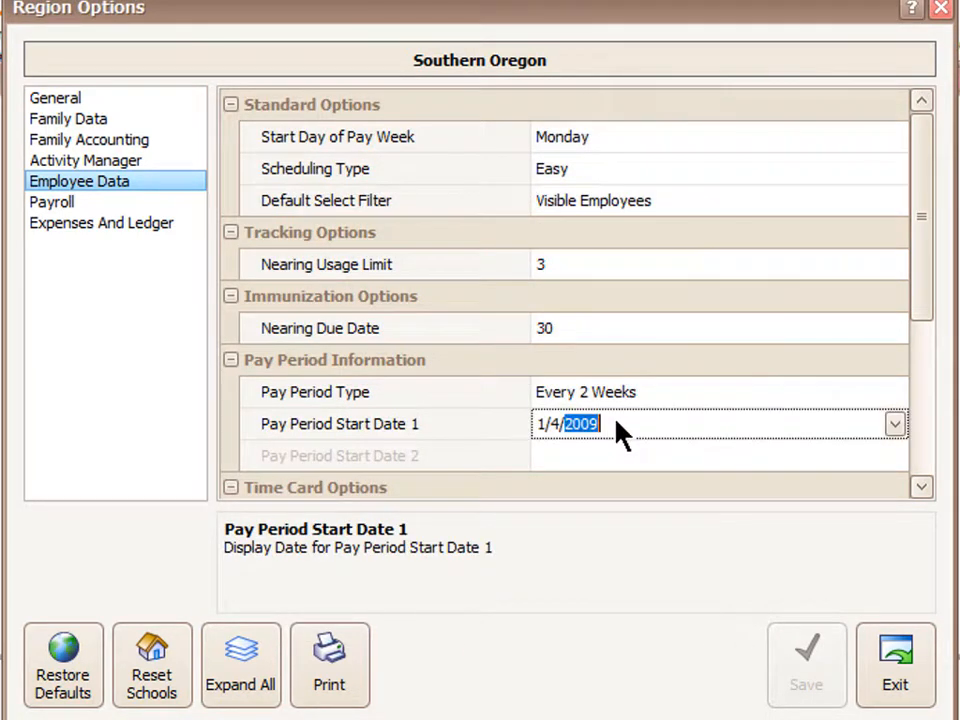
left_click(895, 424)
left_click(579, 595)
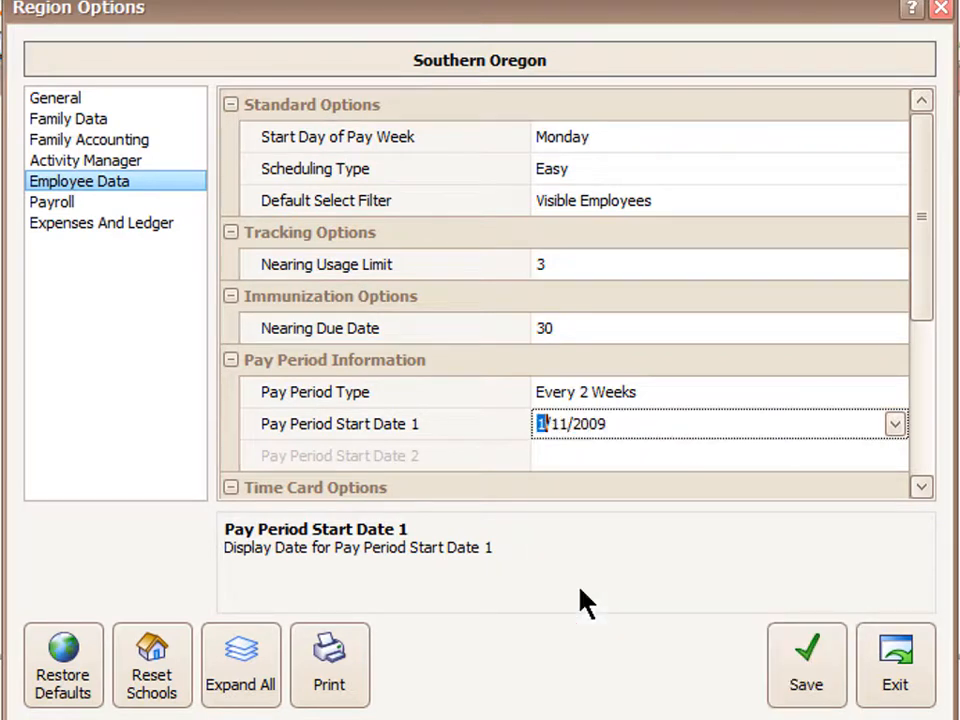
left_click(810, 664)
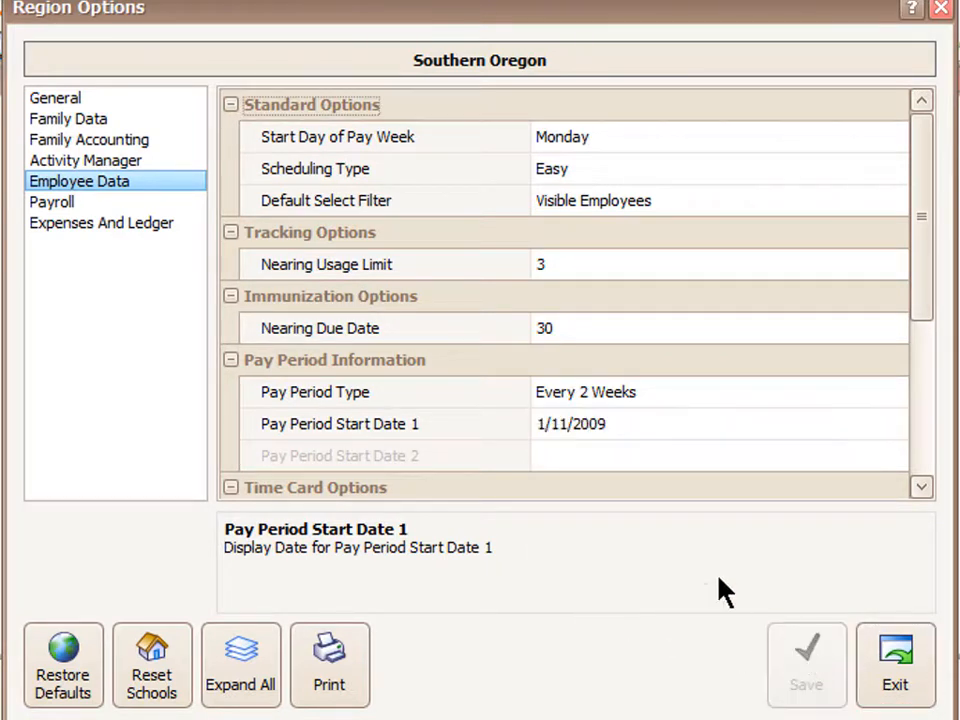
Step: Check the region's pay period dates again using the 1/11/2009 start date, then close the review
left_click(420, 393)
left_click(429, 655)
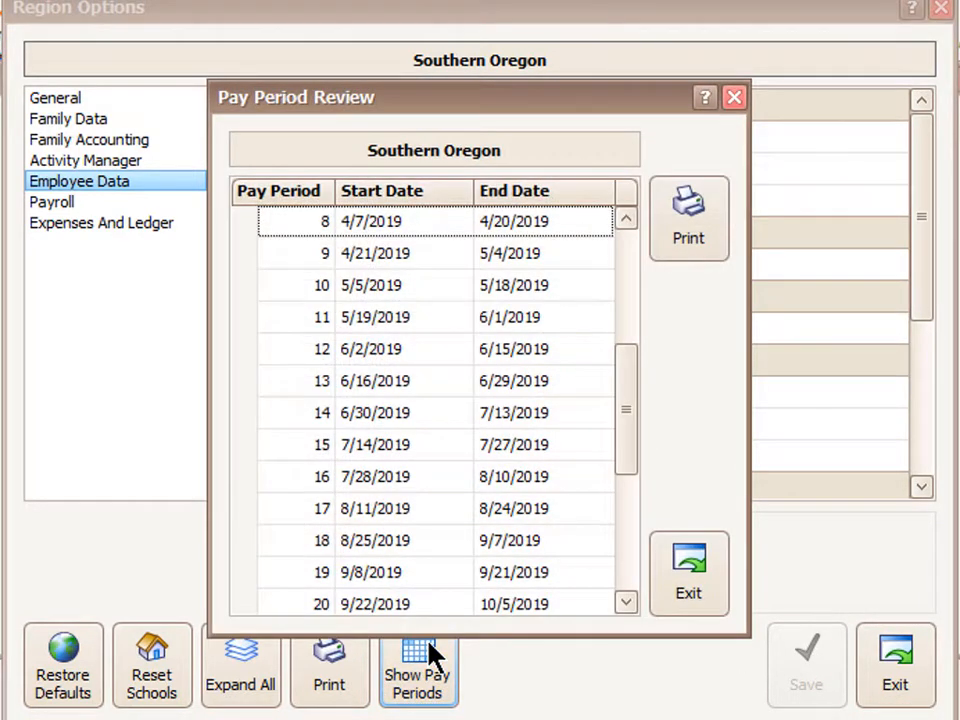
left_click(692, 606)
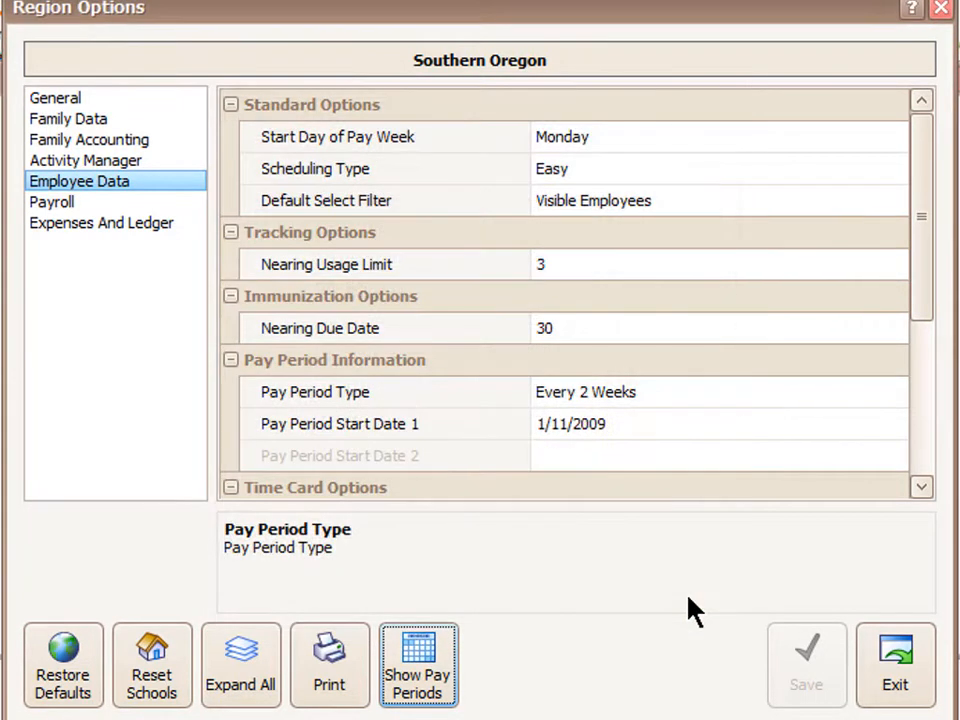
Step: Switch the Pay Period Type to Custom, look at the custom start date entry, and leave it without adding dates
left_click(687, 393)
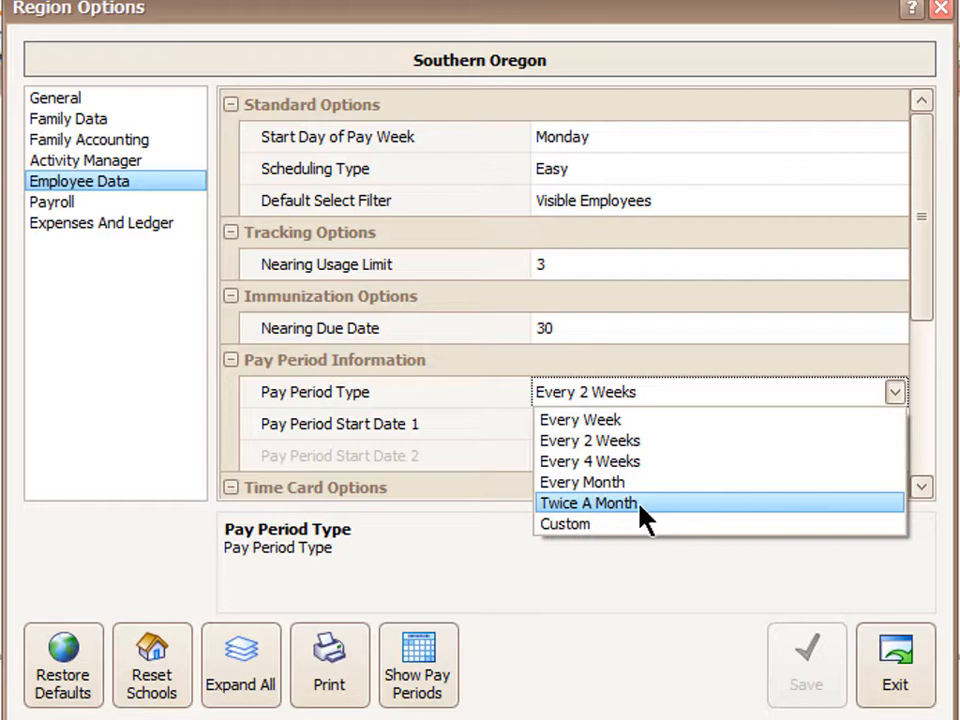
left_click(595, 529)
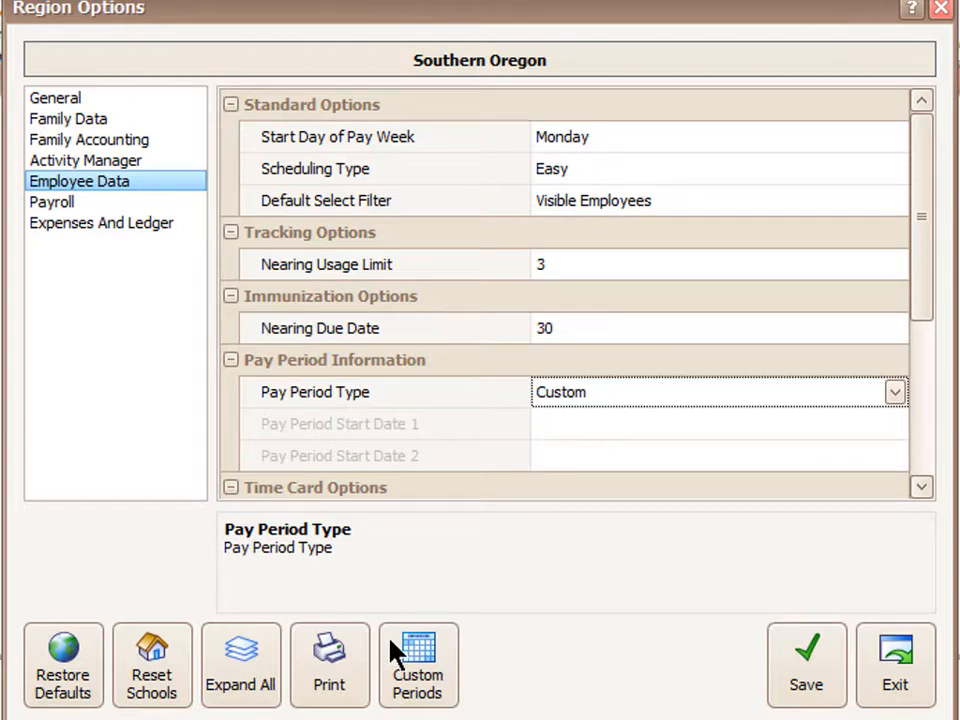
left_click(424, 685)
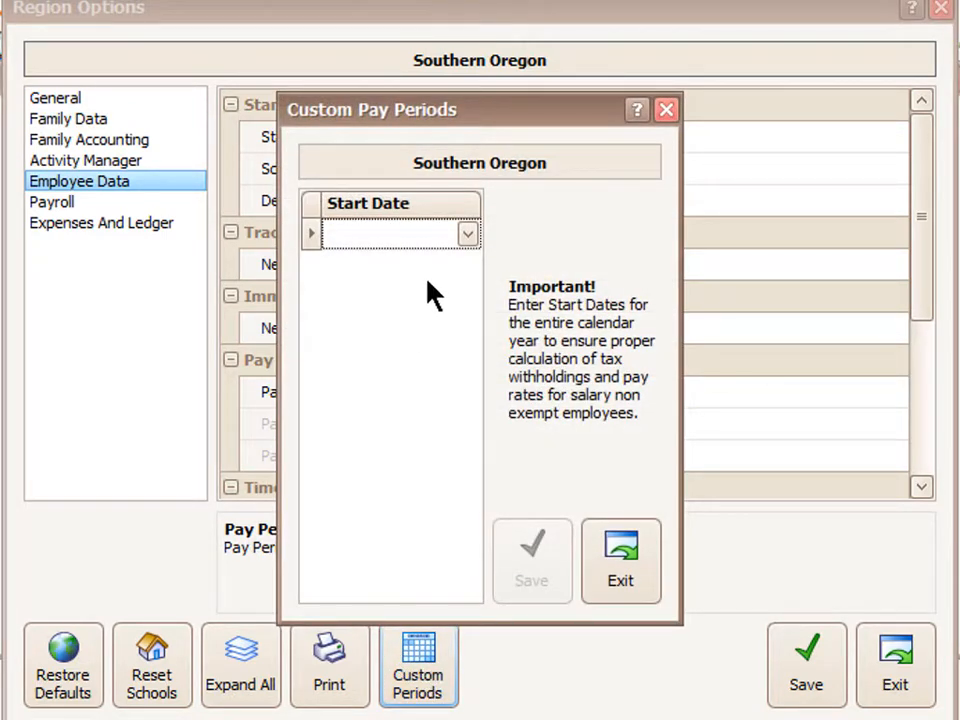
left_click(465, 235)
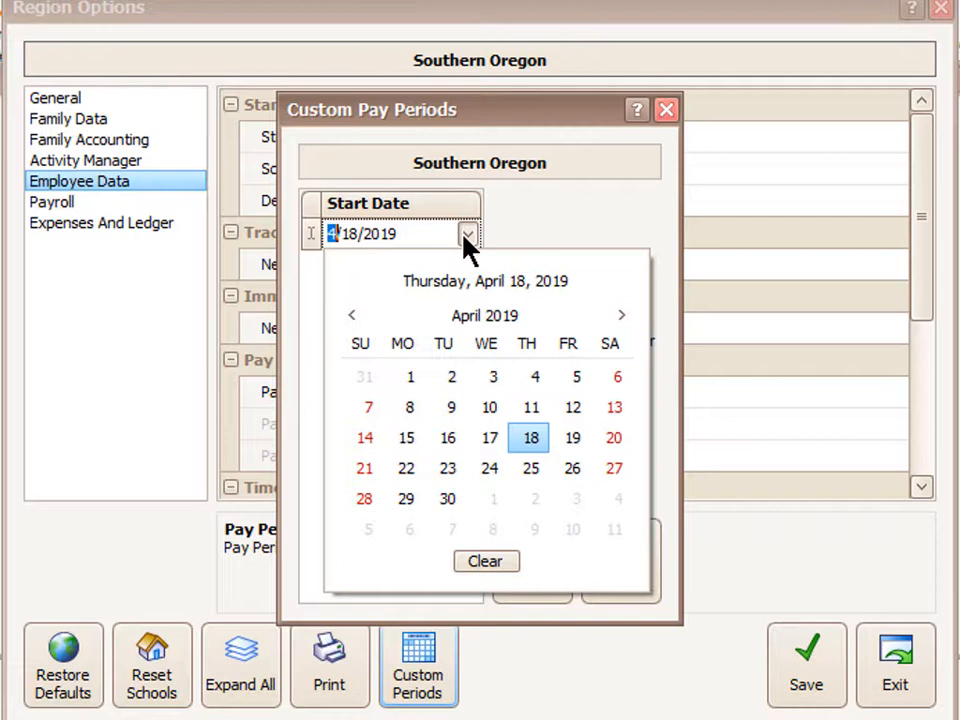
key("Escape")
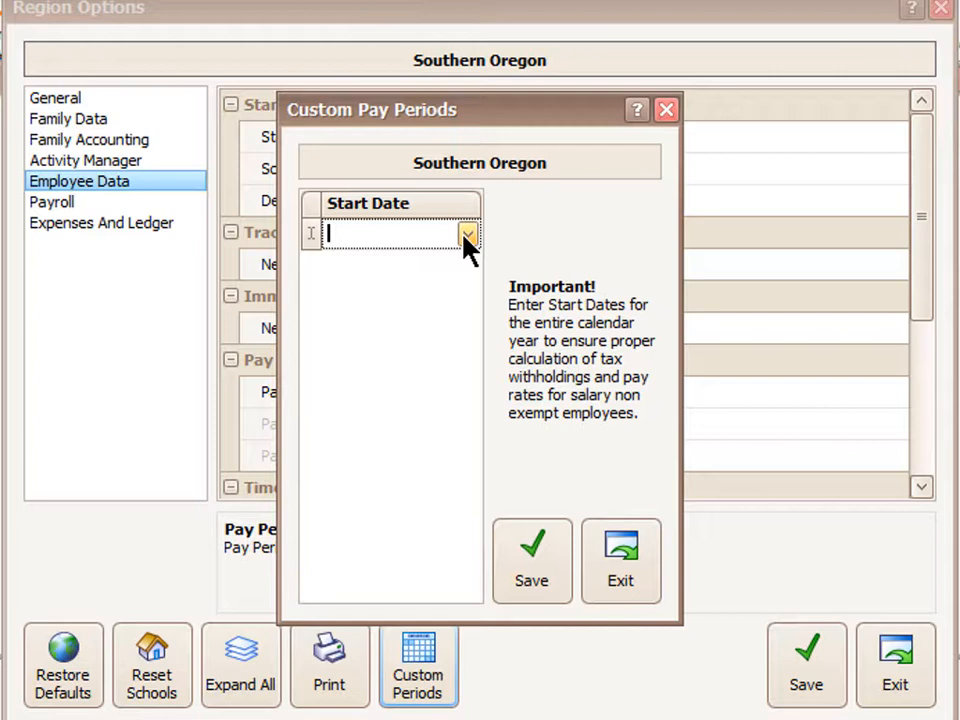
left_click(634, 570)
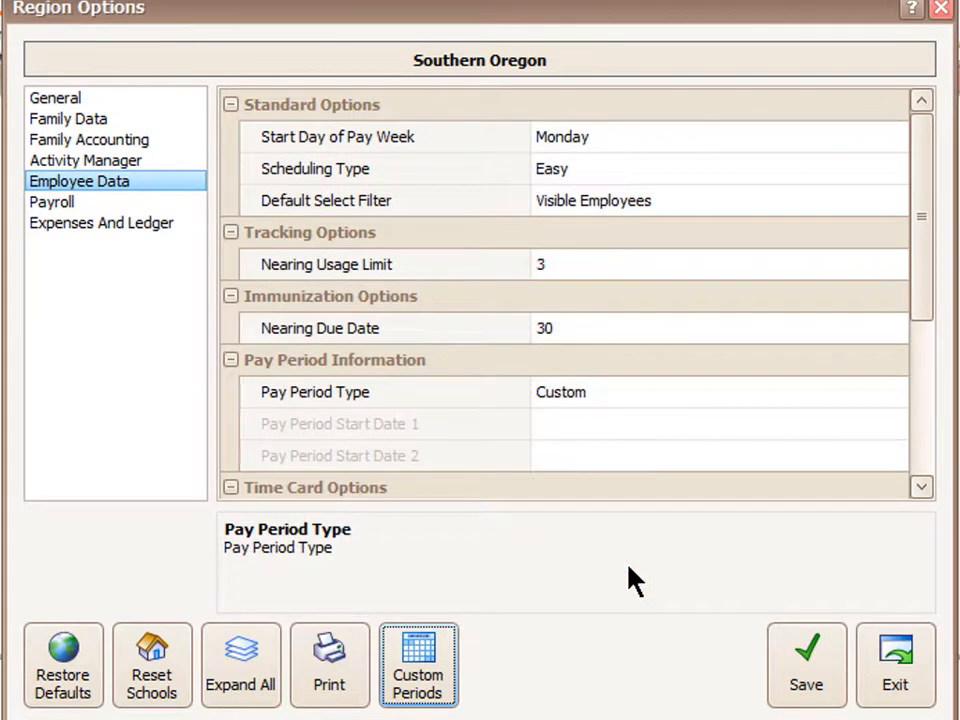
Step: Set the Pay Period Type to Every 2 Weeks with Pay Period Start Date 1 as 1/4/2009, and save
left_click(602, 389)
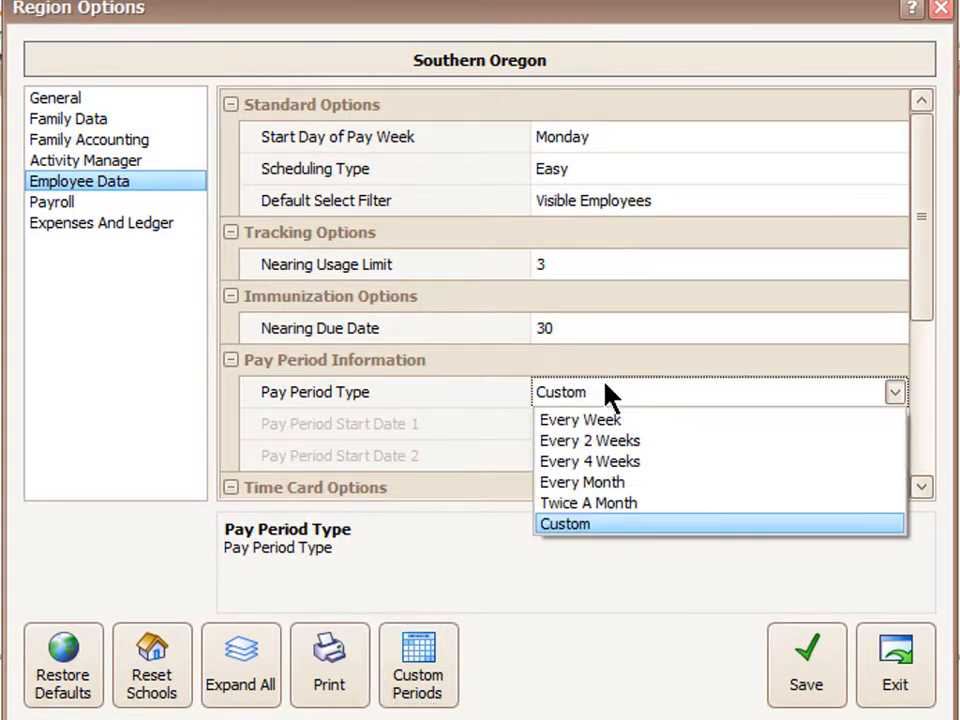
left_click(618, 441)
left_click(621, 432)
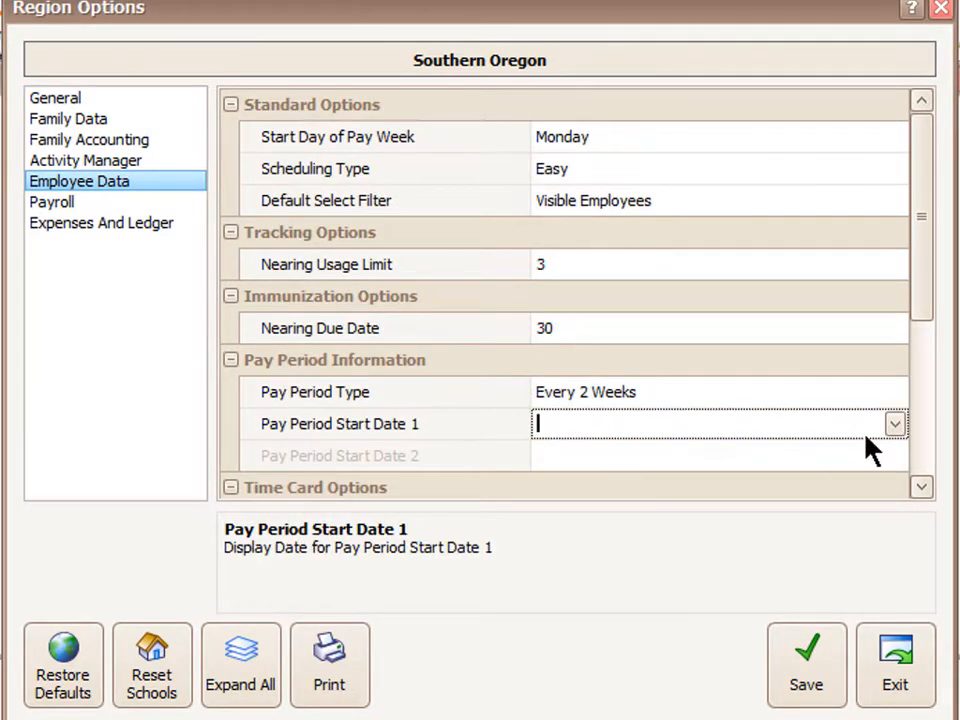
left_click(889, 426)
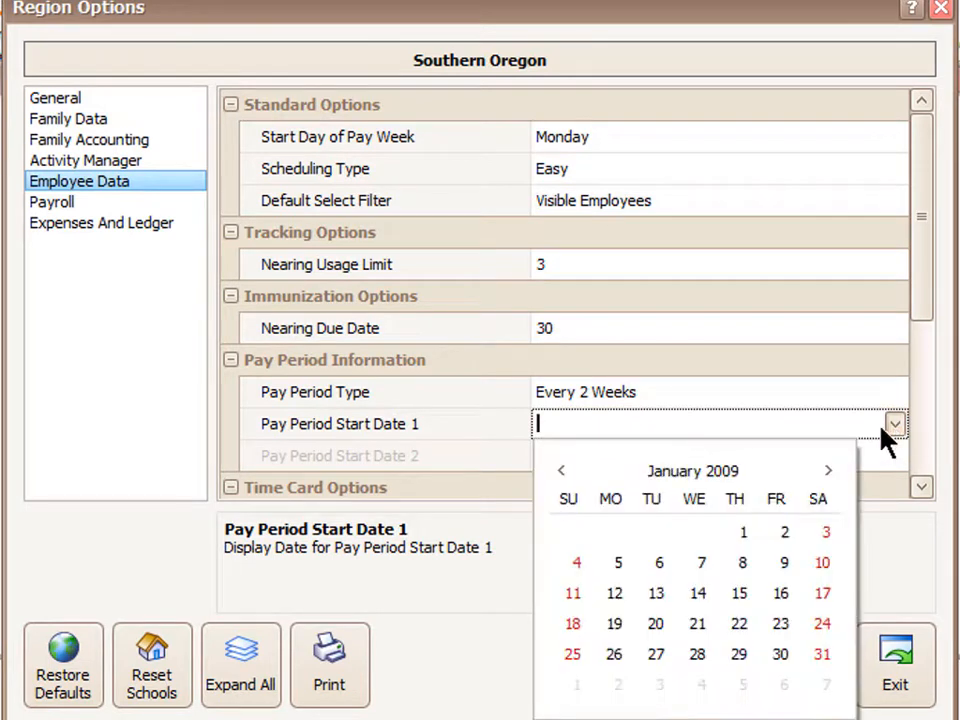
left_click(577, 563)
left_click(812, 668)
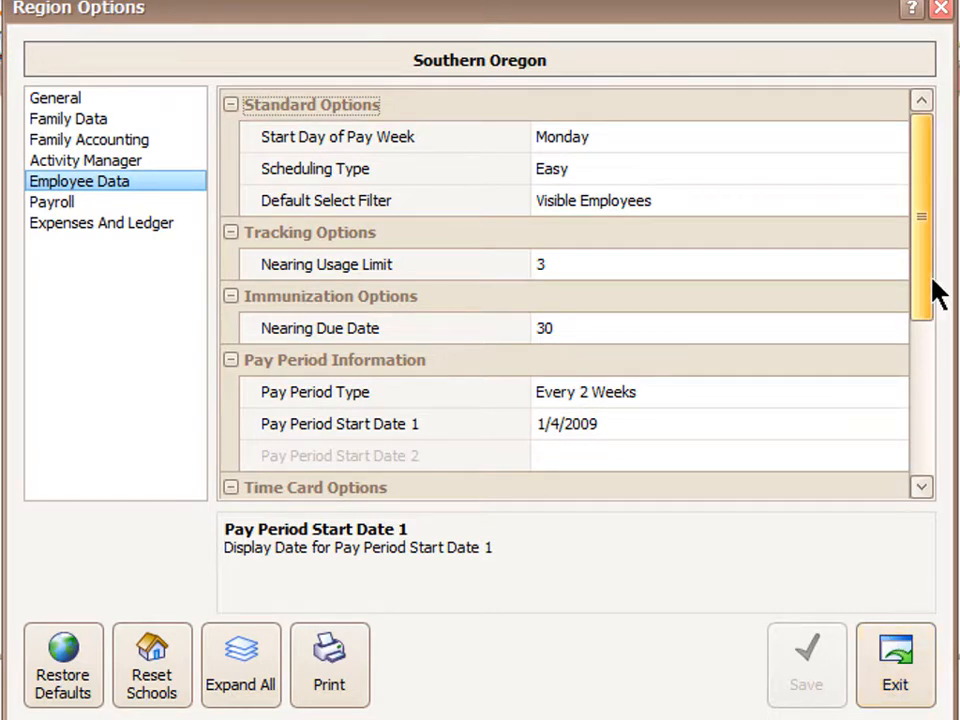
Step: Set the Rounding Clock In minute interval to 15 in the Time Card Options
left_click_drag(928, 289, 885, 440)
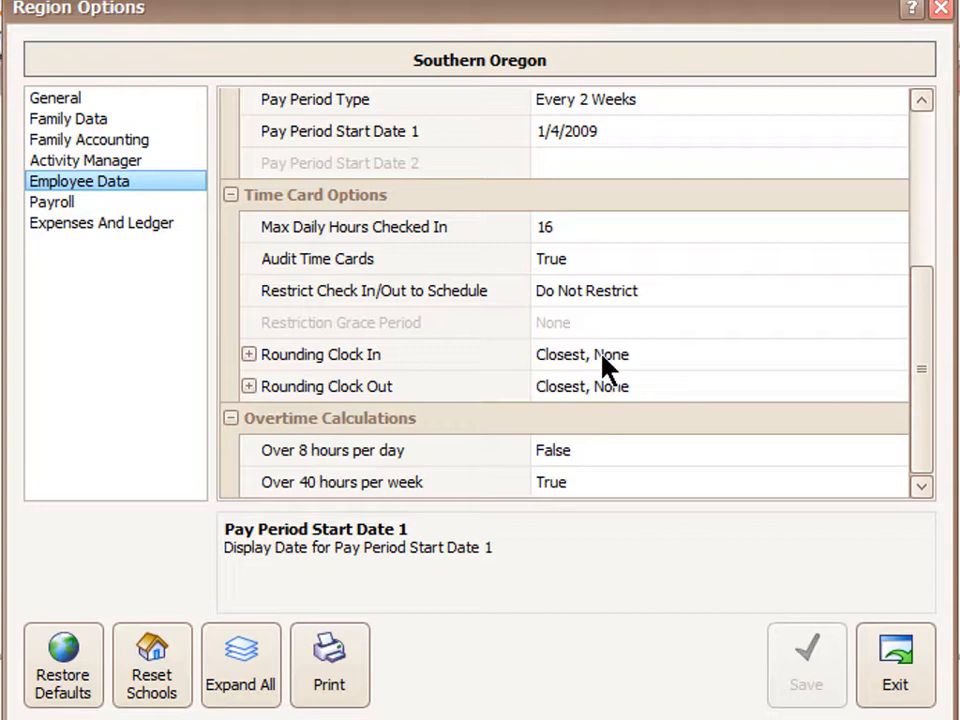
left_click(248, 355)
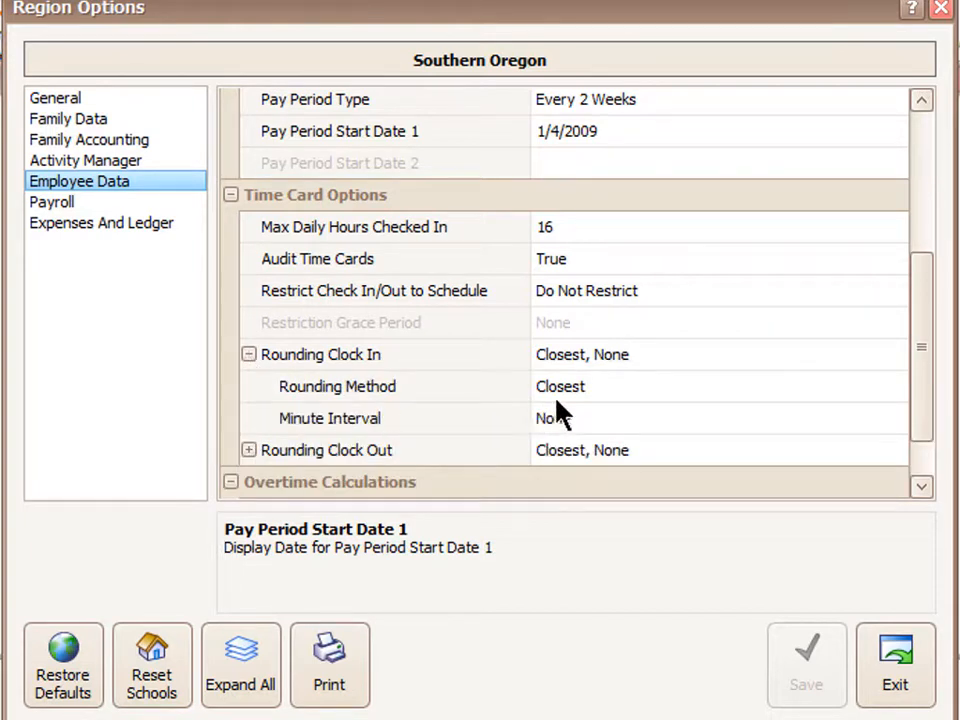
left_click(607, 419)
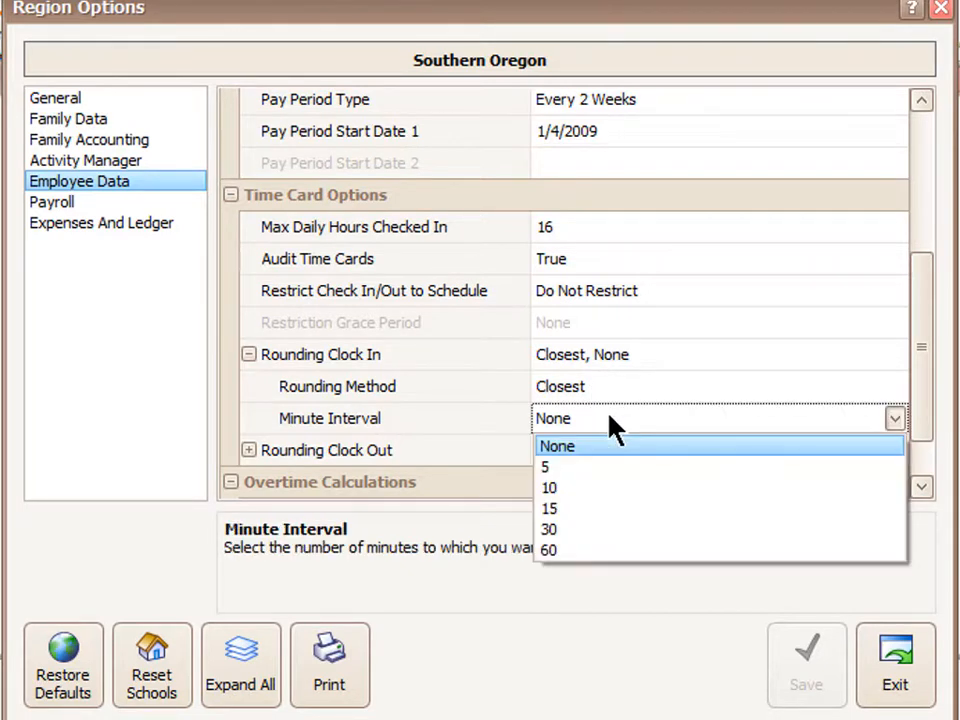
left_click(574, 510)
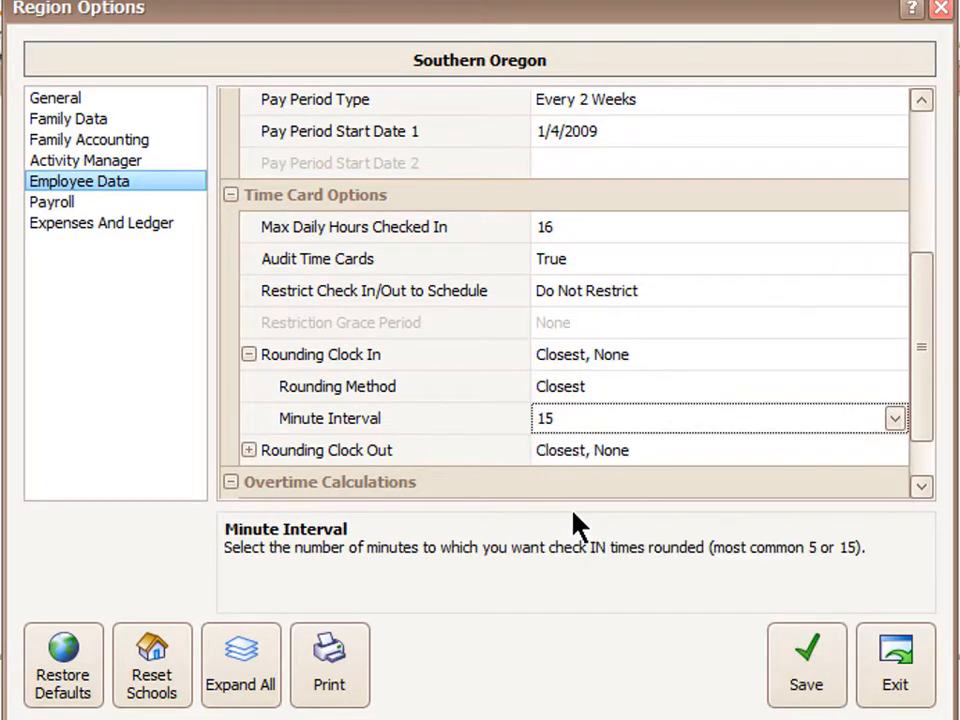
Step: Set the Rounding Clock Out minute interval to 15 in the Time Card Options
left_click(249, 451)
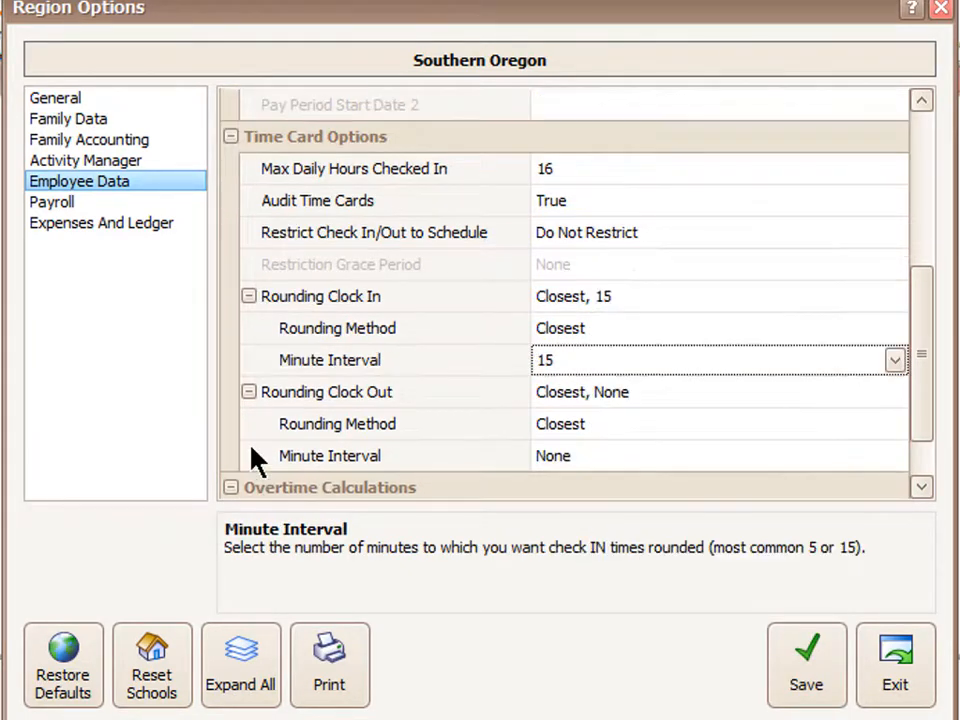
left_click(600, 458)
left_click(579, 547)
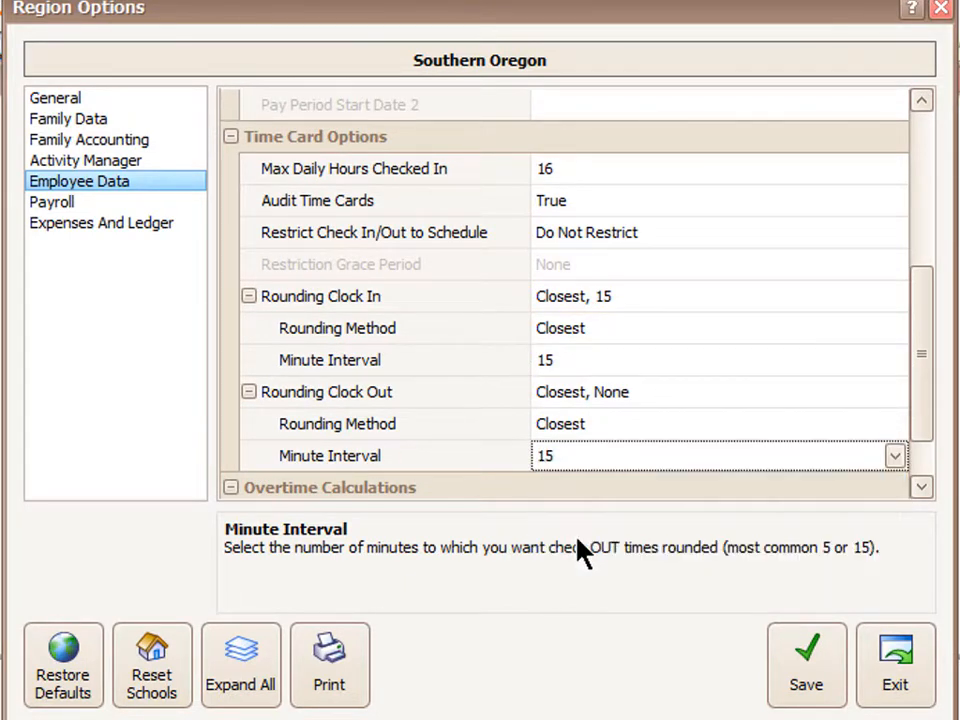
Step: Save the time card rounding settings and look at the overtime choices for over 8 hours per day
left_click(800, 652)
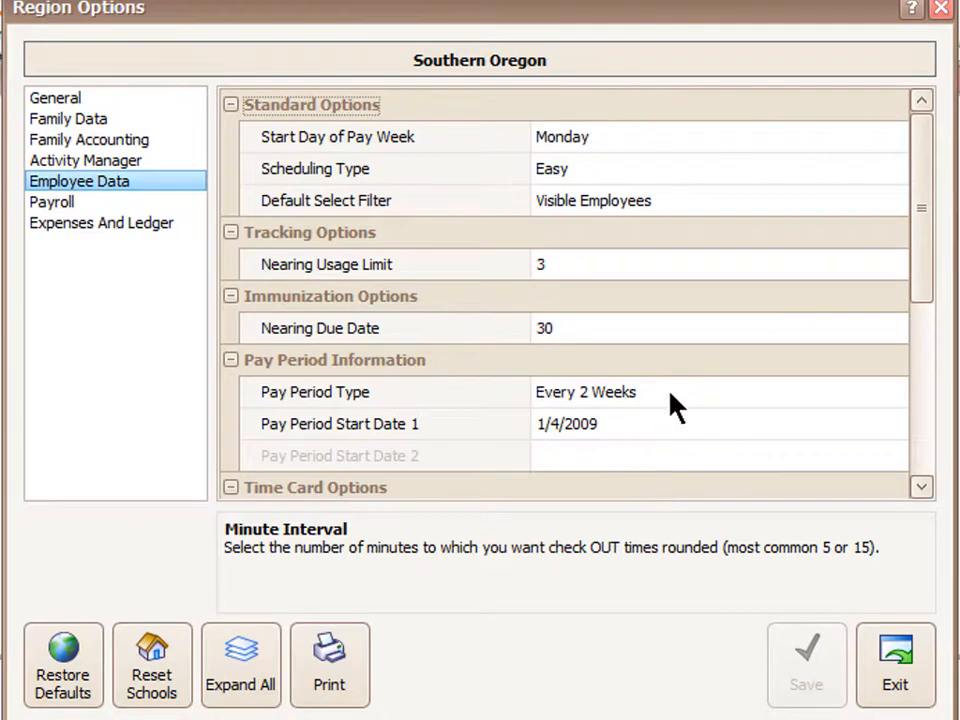
scroll(672, 405, "down", 1)
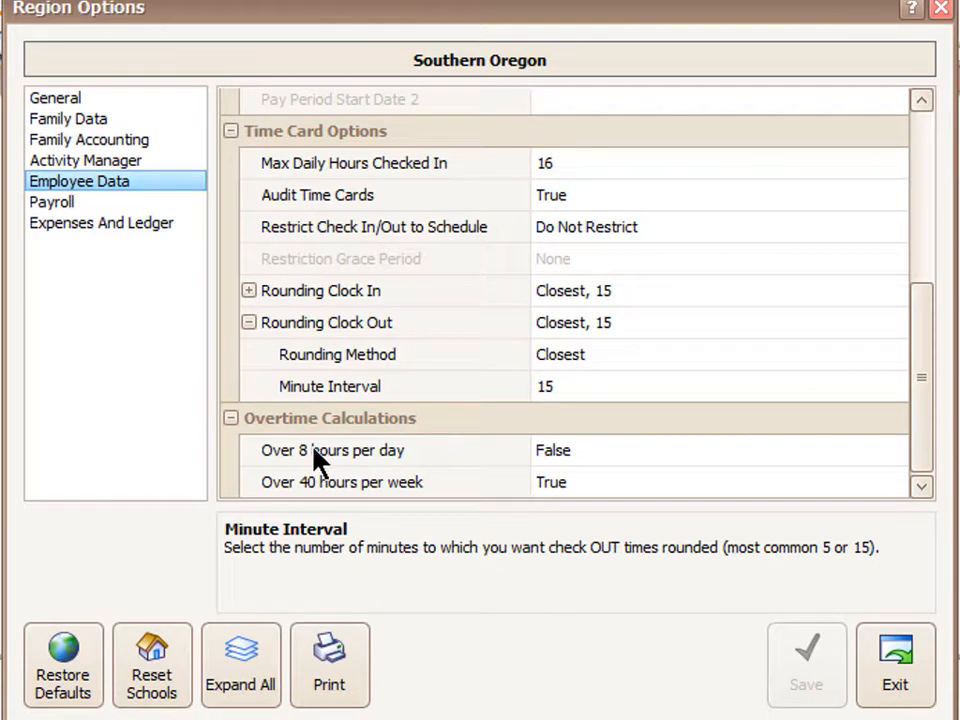
left_click(592, 450)
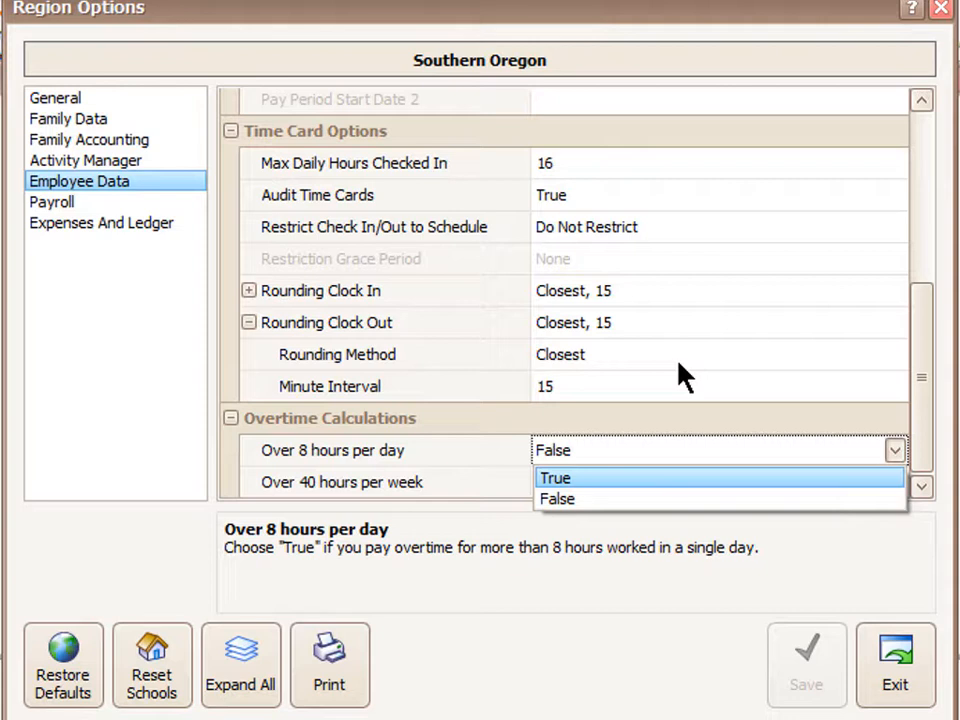
Step: Close the region settings and open the company-wide Pay Codes under Accounting Management's Employee Data
left_click(885, 678)
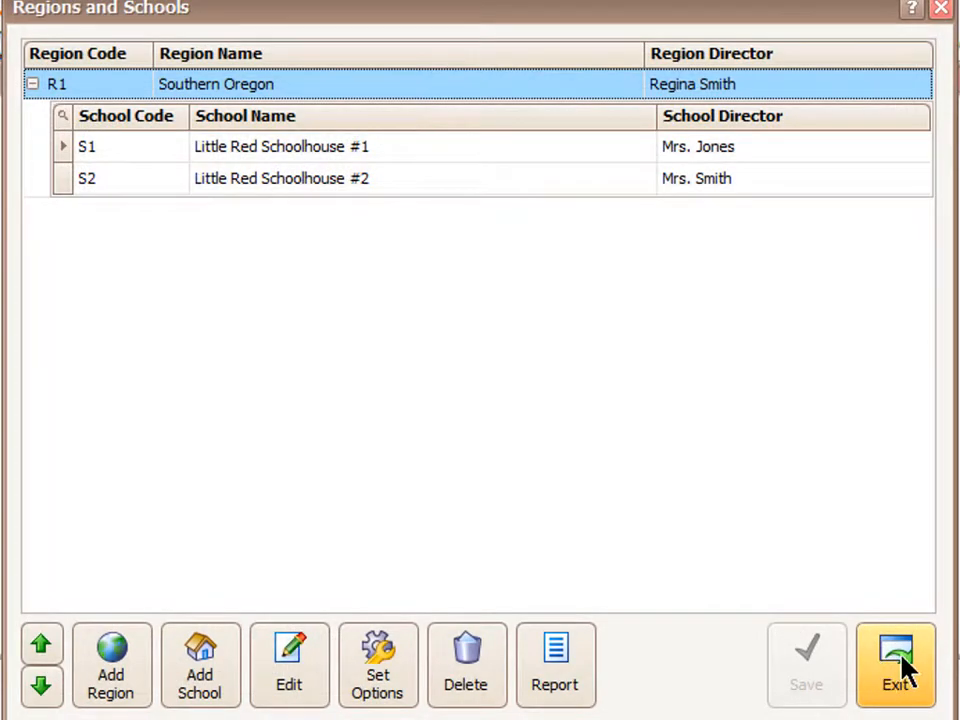
left_click(900, 672)
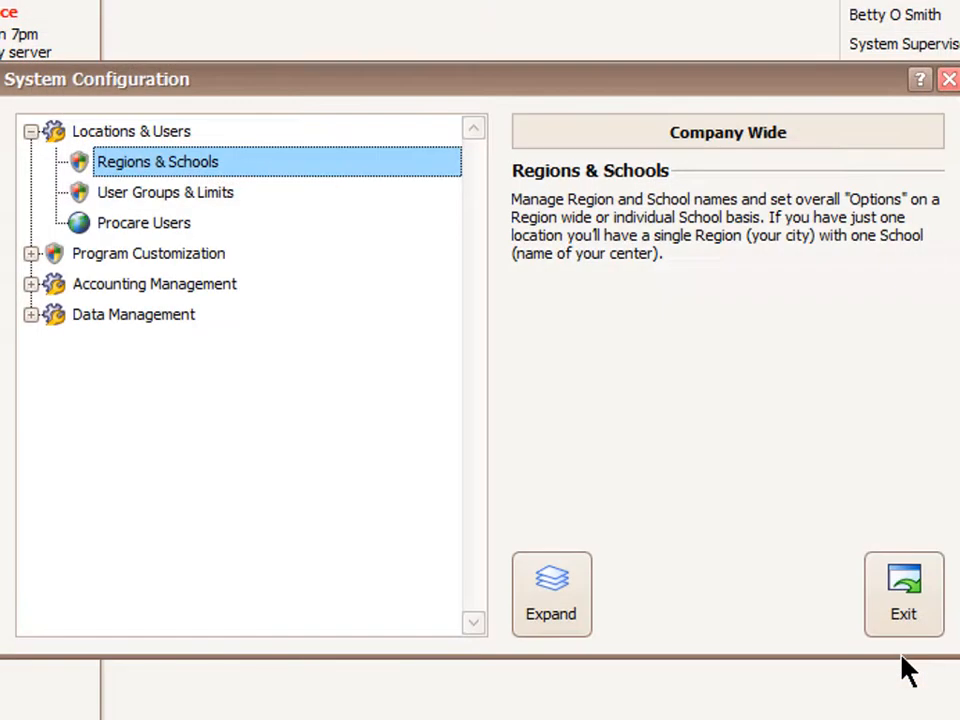
left_click(31, 284)
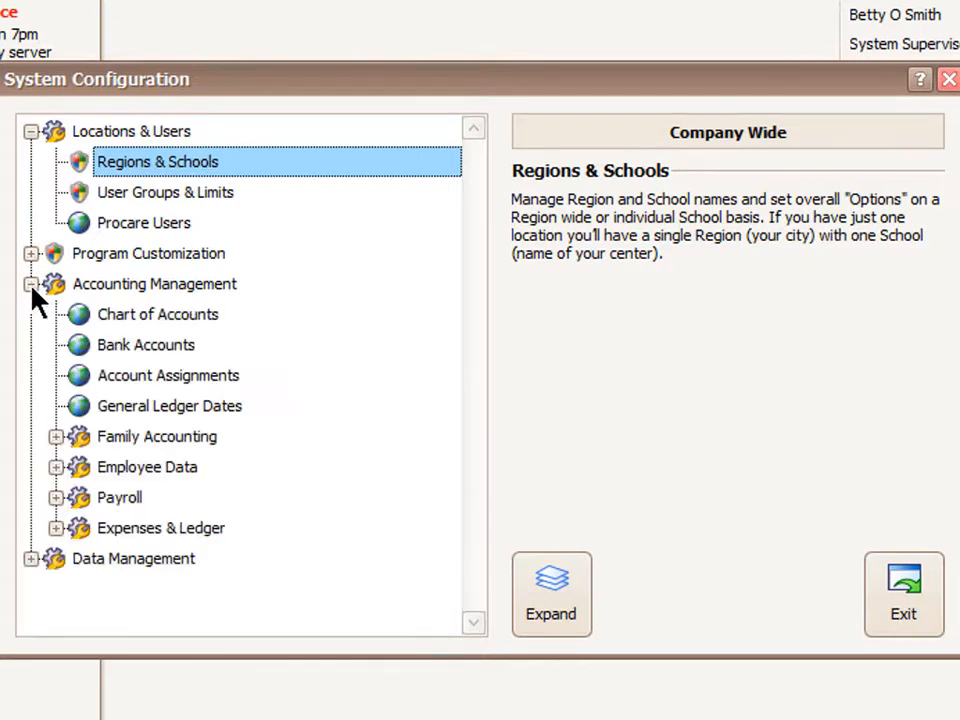
left_click(56, 467)
left_click(176, 498)
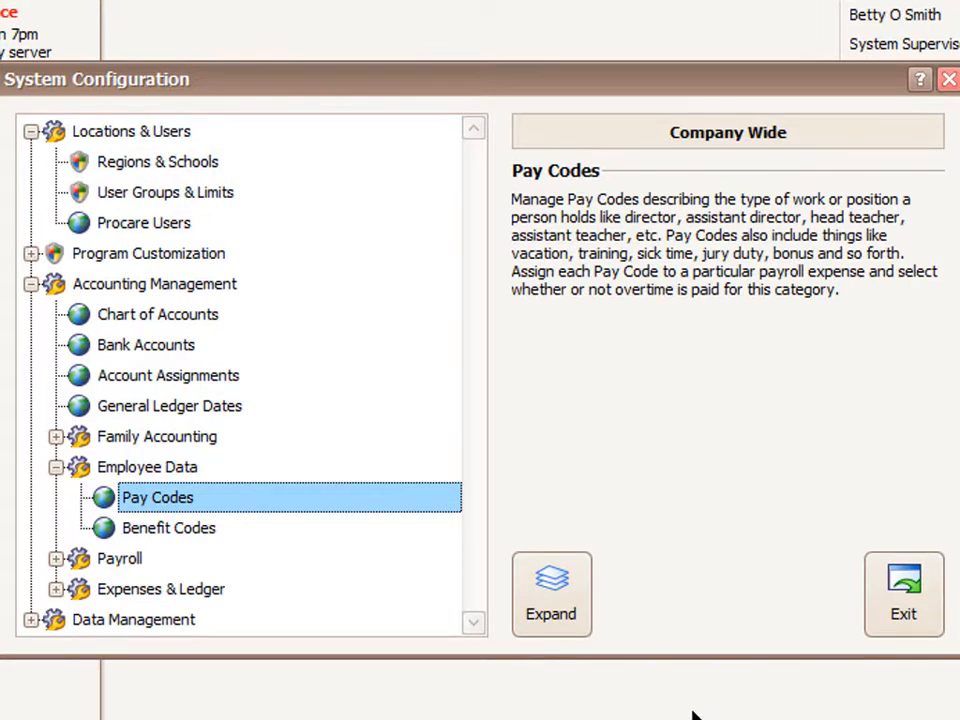
double_click(176, 499)
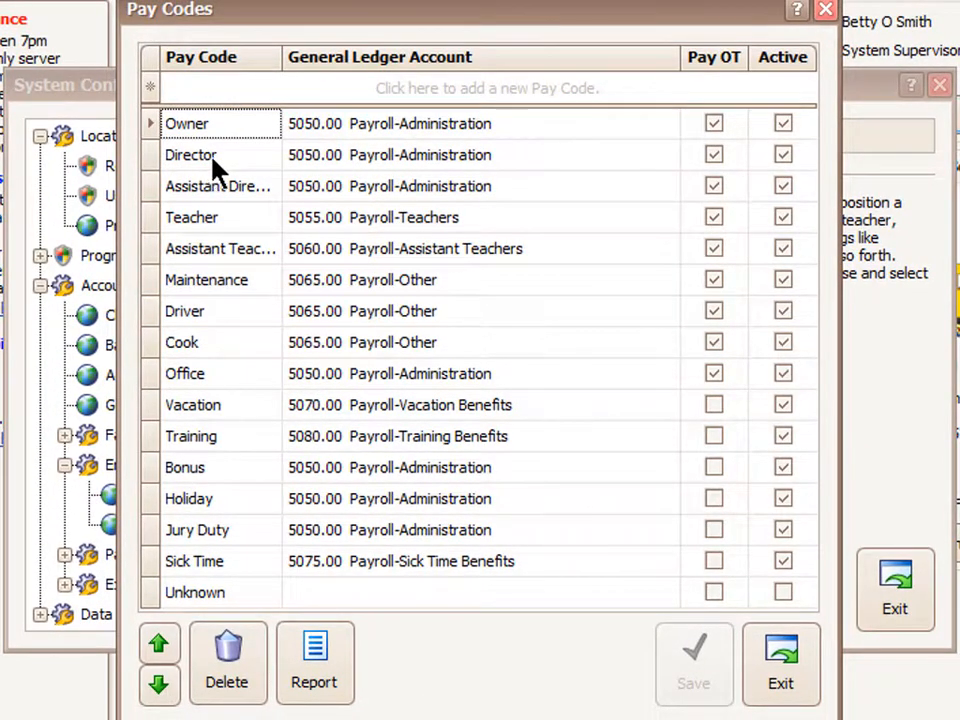
Step: Look at the general ledger account assignments of the Director and Vacation pay codes
left_click(207, 160)
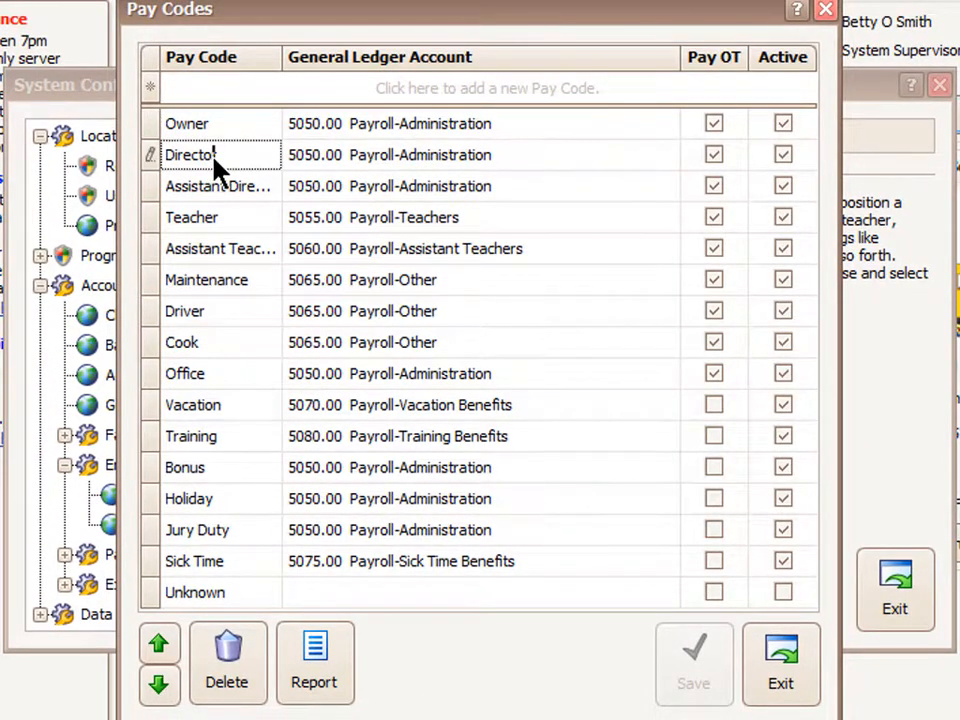
left_click(508, 154)
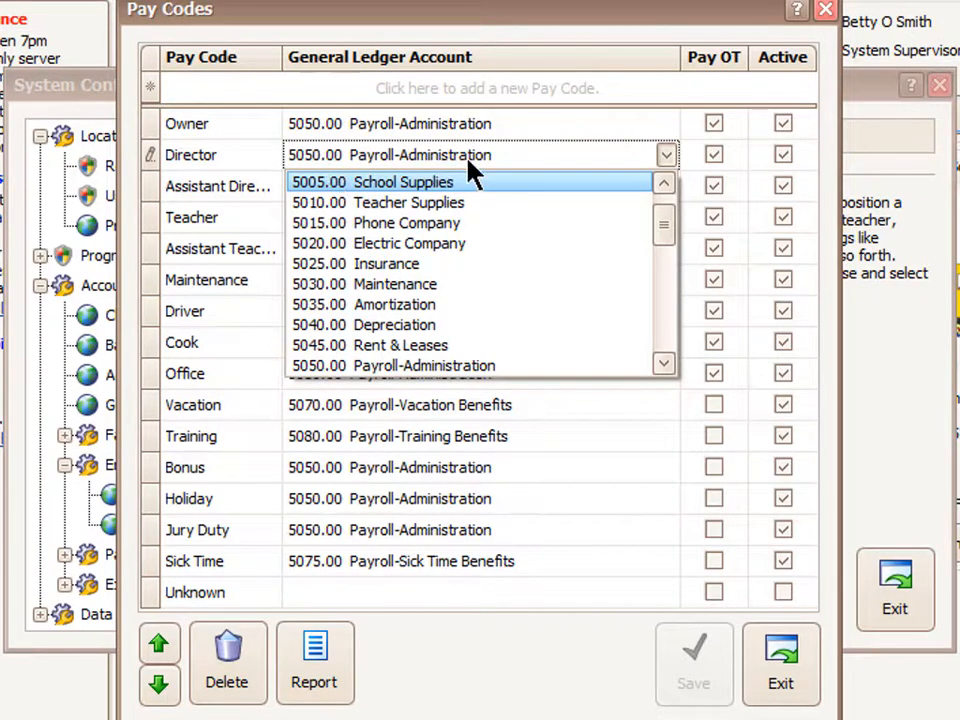
left_click(506, 156)
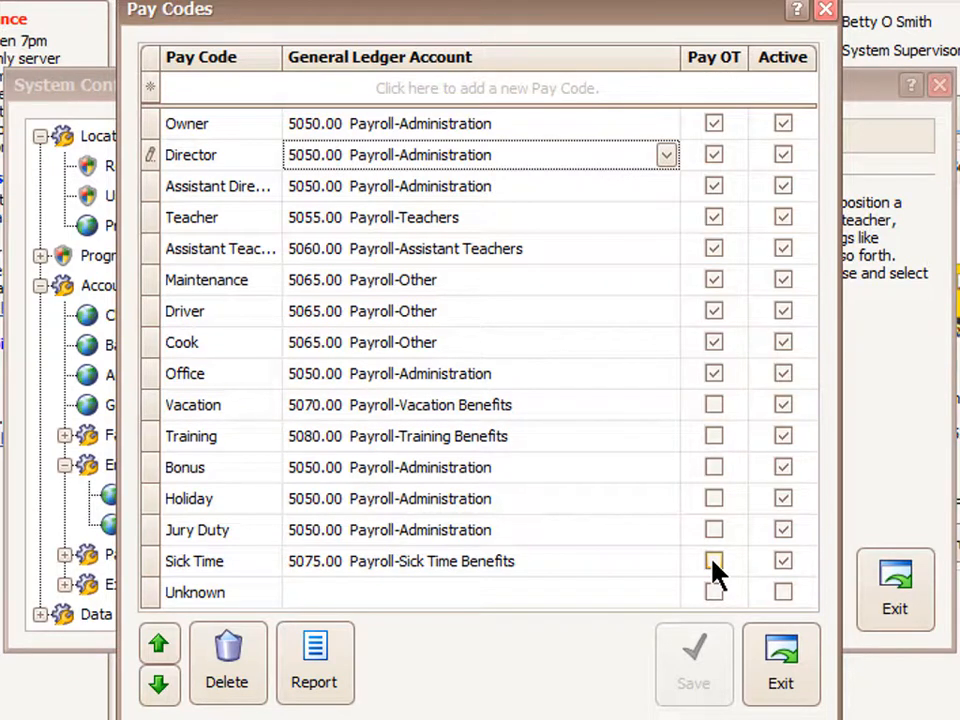
left_click(578, 410)
left_click(578, 412)
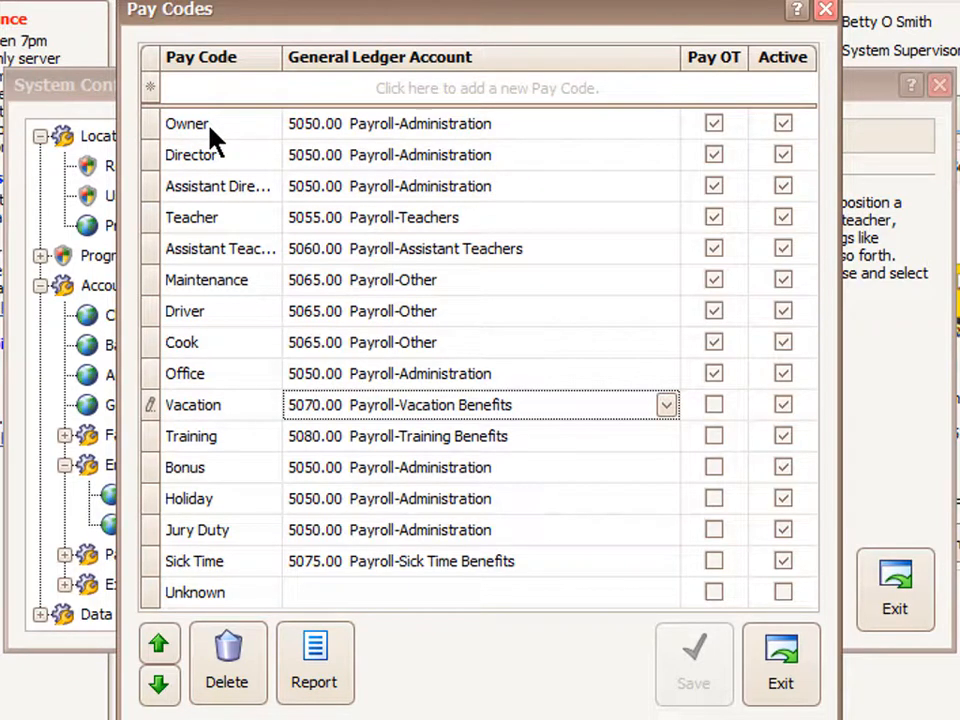
Step: Turn off overtime pay for the Owner pay code and close the Pay Codes list
left_click(715, 126)
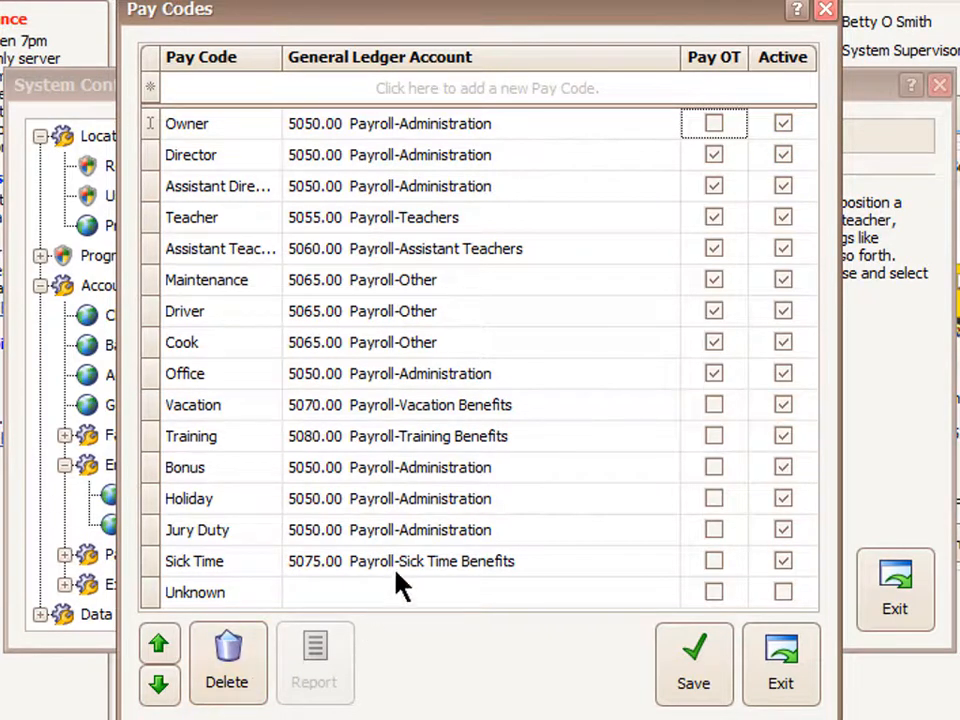
left_click(808, 693)
left_click(369, 422)
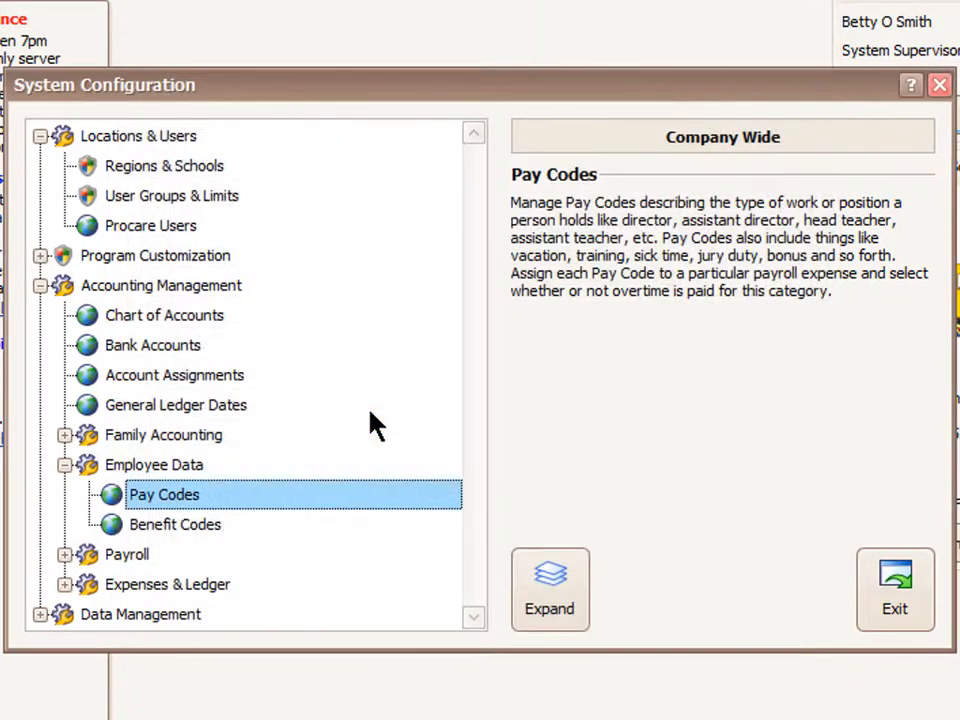
Step: Open the Benefit Codes and review the Vacation entry's percent and its pay code choices
left_click(182, 536)
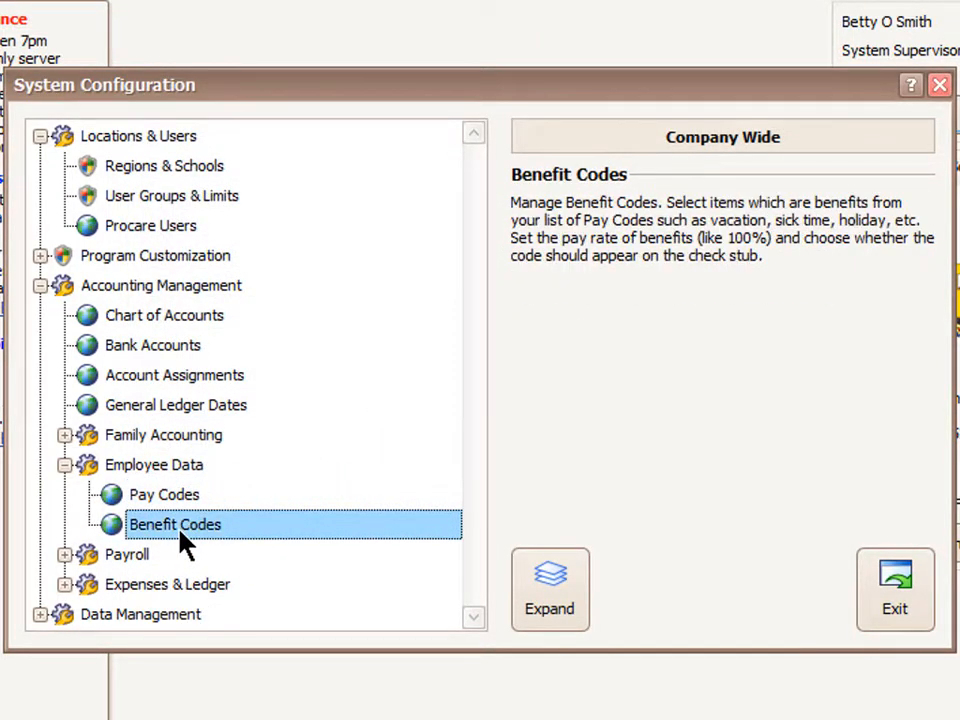
double_click(182, 538)
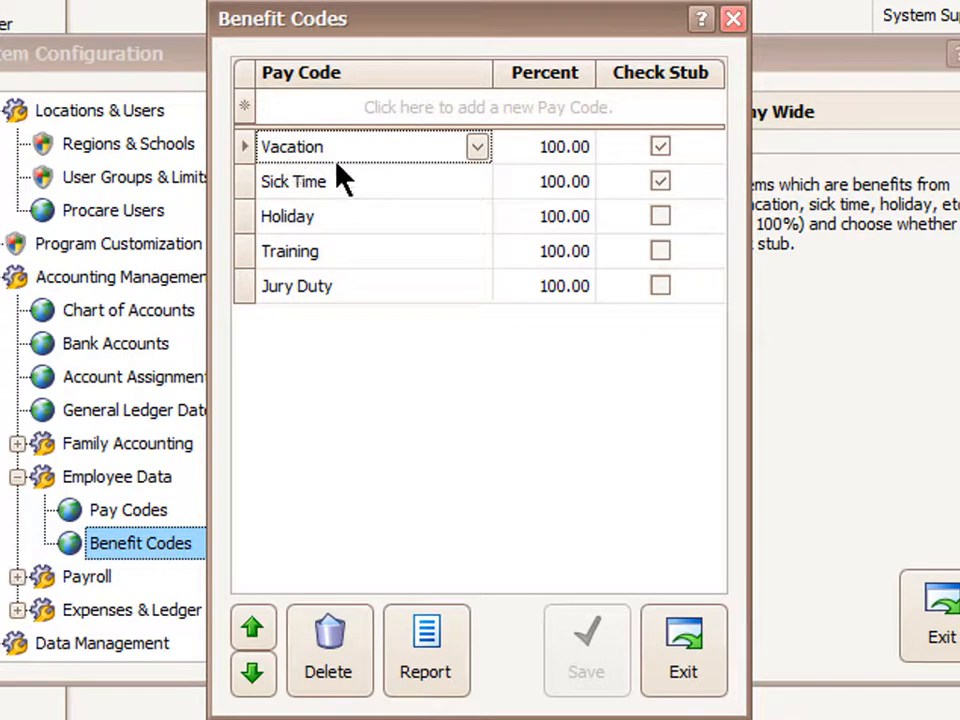
left_click(525, 154)
left_click_drag(525, 154, 600, 161)
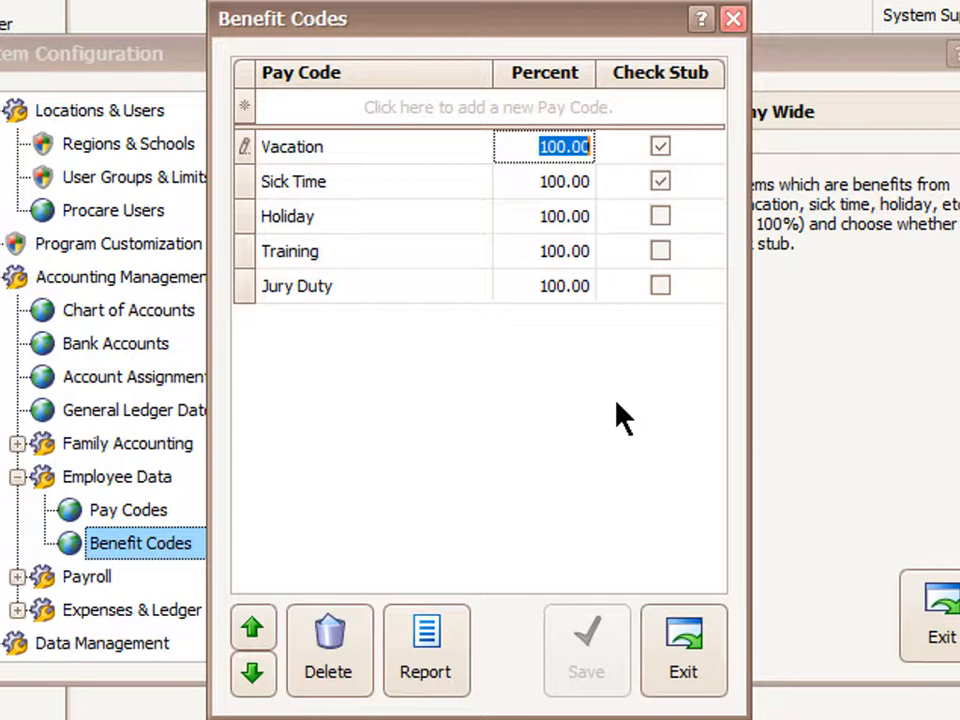
left_click(363, 150)
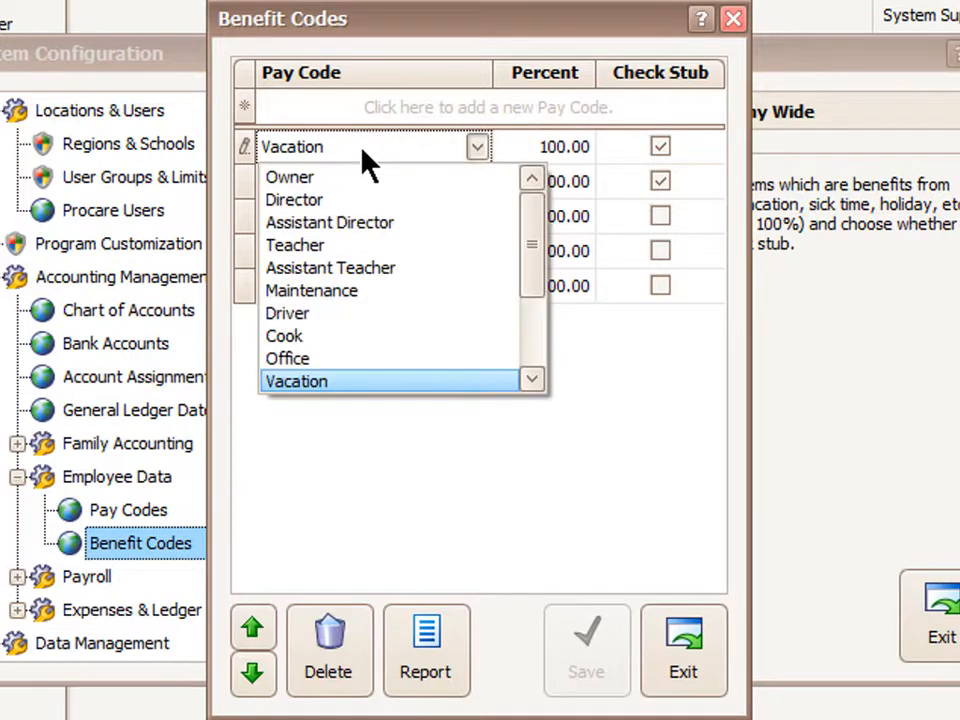
left_click(363, 153)
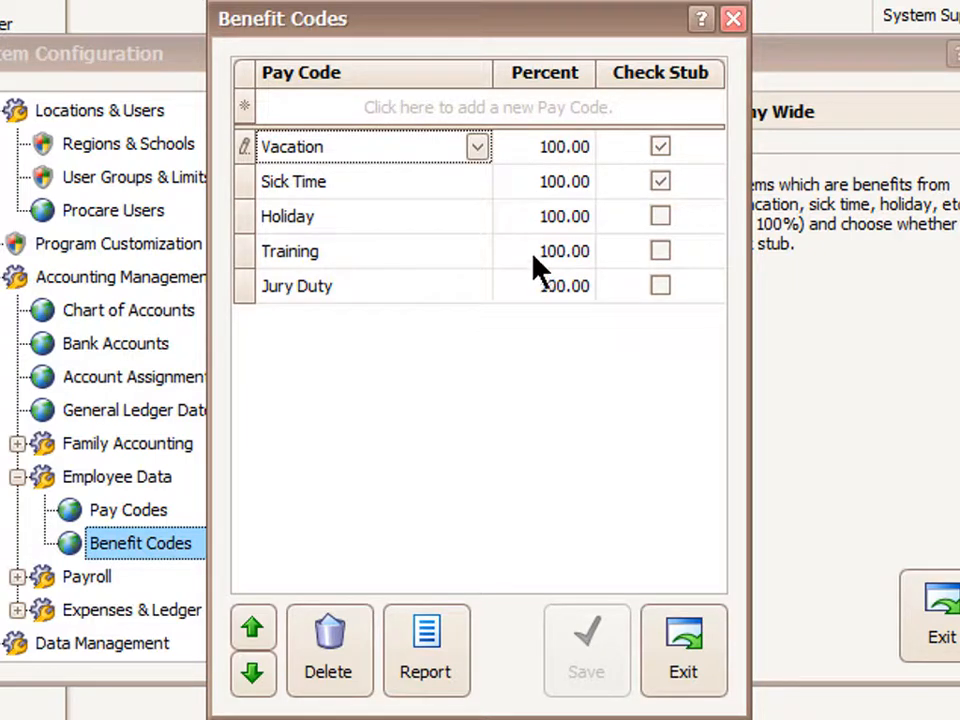
Step: Set the benefit percent to 0 for Training and 50 for Jury Duty, save, and close the configuration
left_click_drag(532, 251, 608, 251)
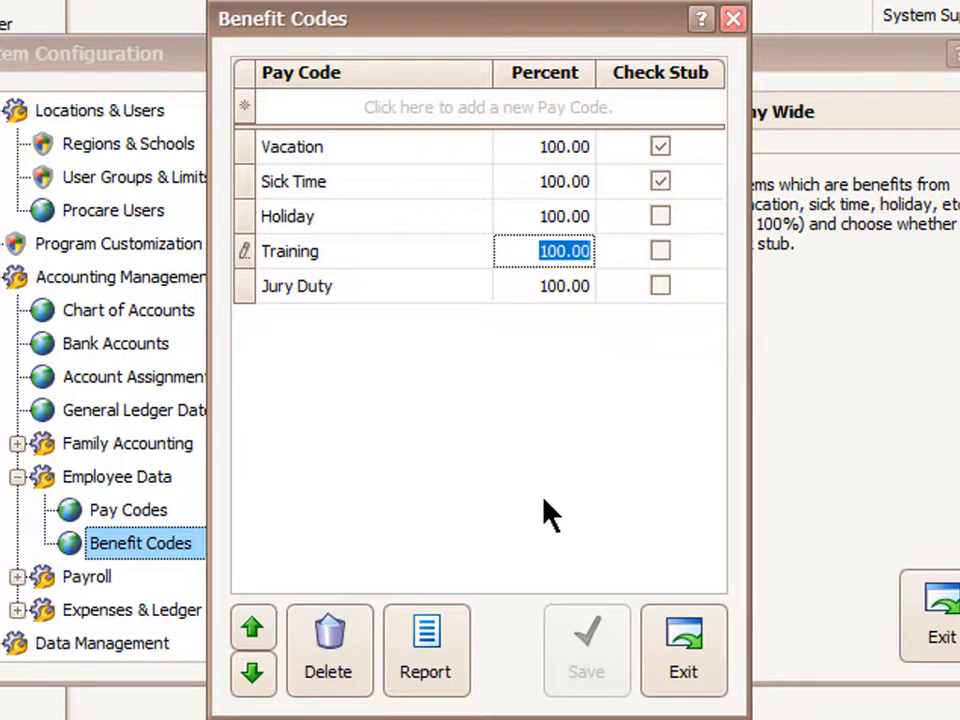
type("0")
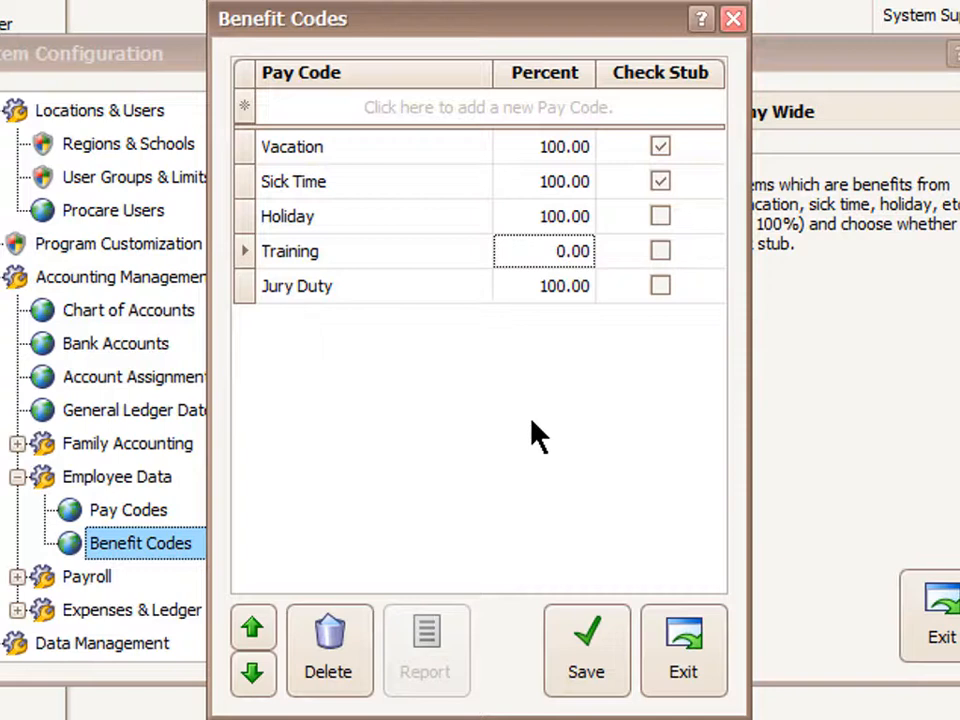
left_click(540, 290)
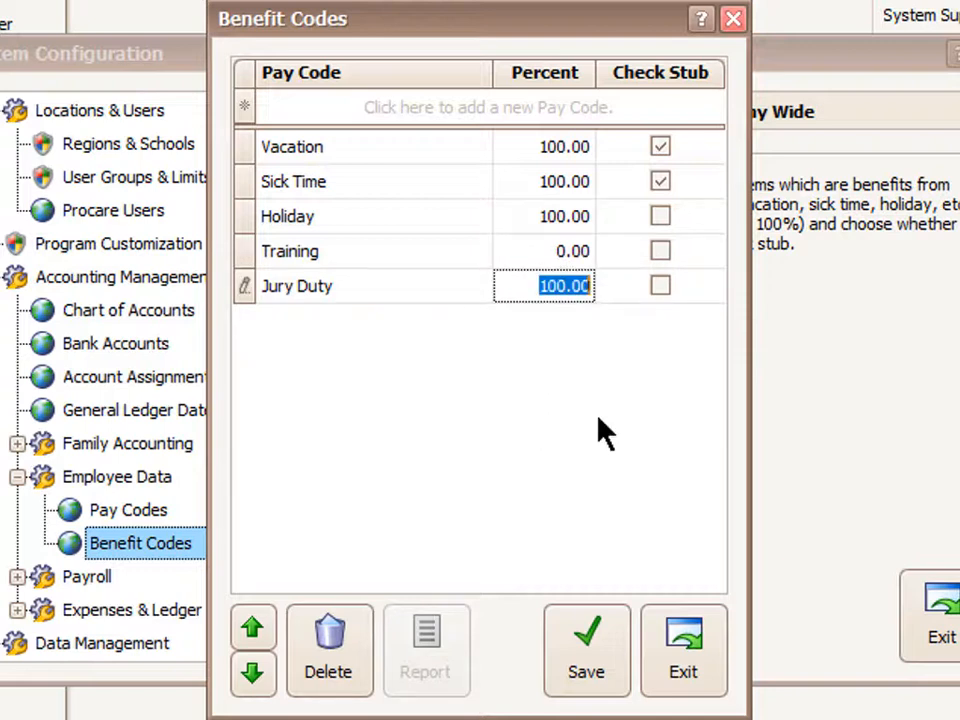
type("50")
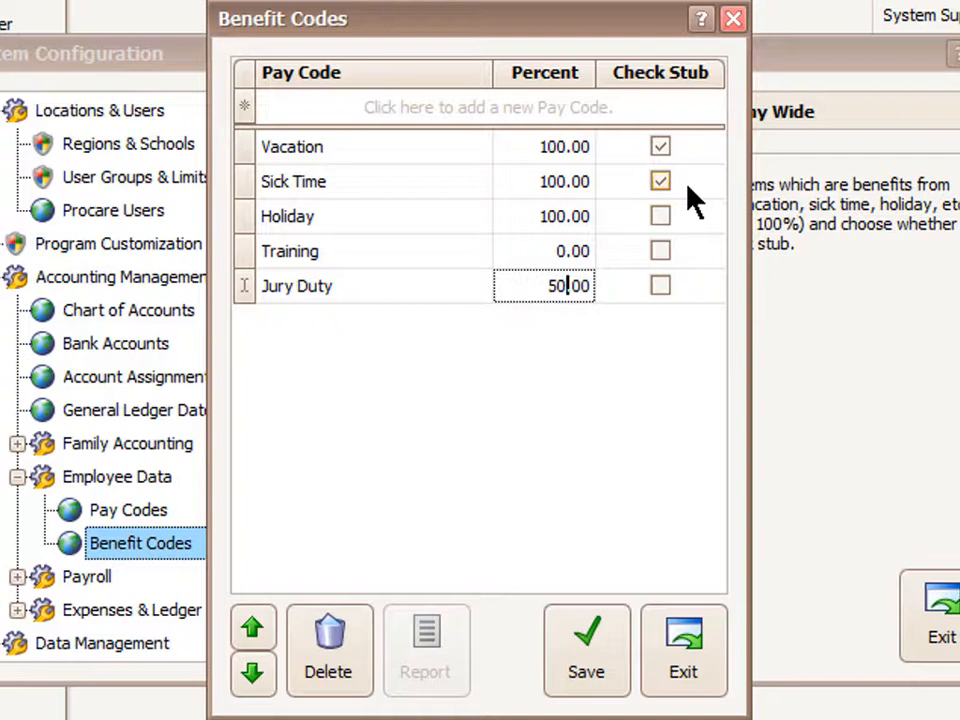
left_click(352, 156)
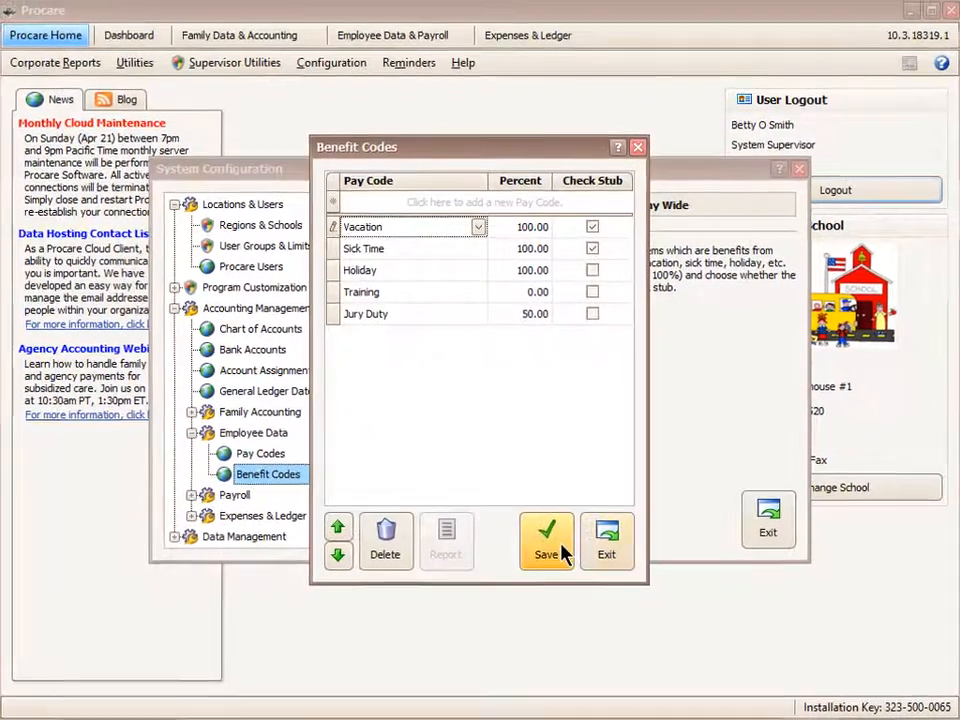
left_click(575, 620)
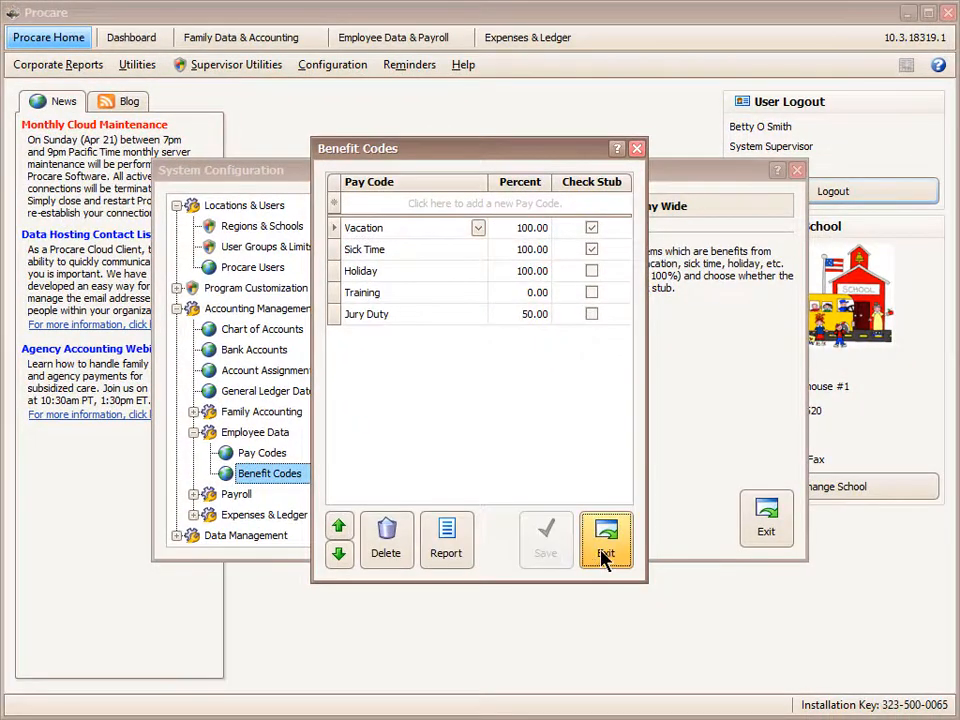
left_click(604, 545)
left_click(760, 518)
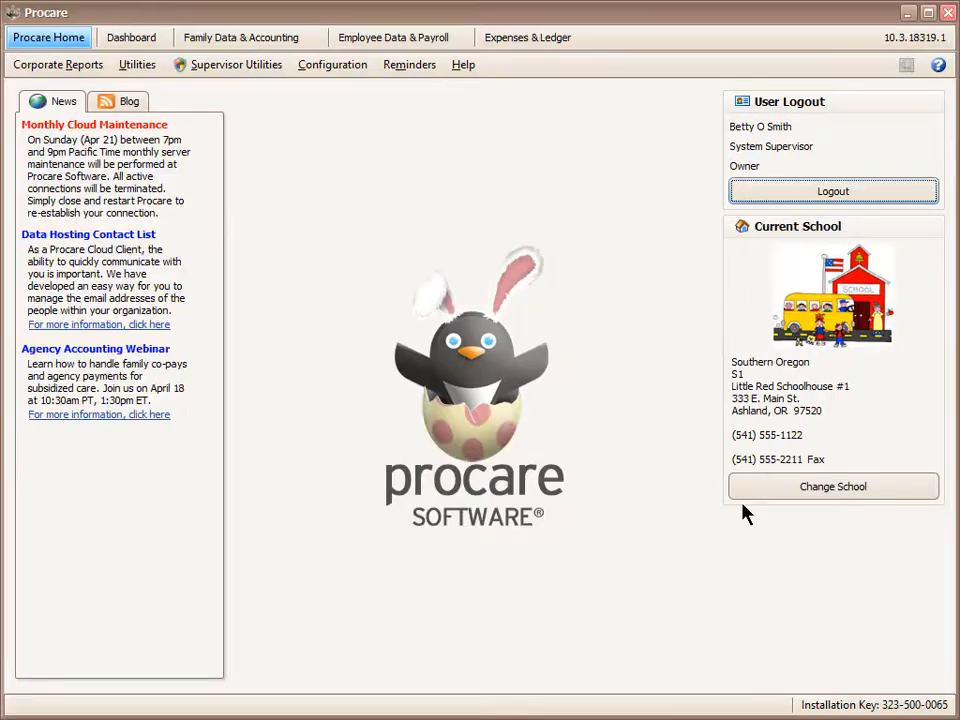